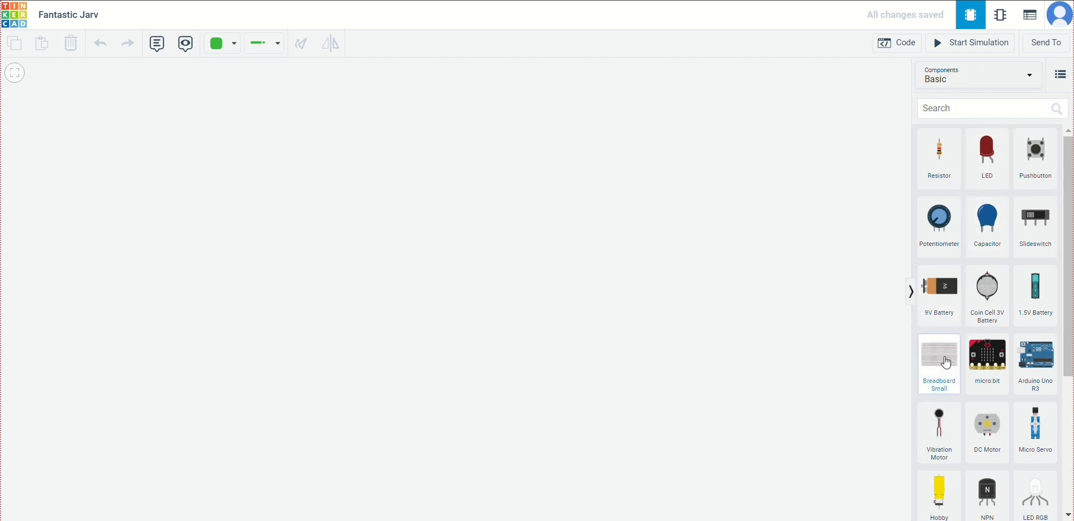
# Place a small breadboard in the middle of the workspace and an oscilloscope to its left.
pyautogui.moveTo(946, 365); pyautogui.dragTo(499, 301)
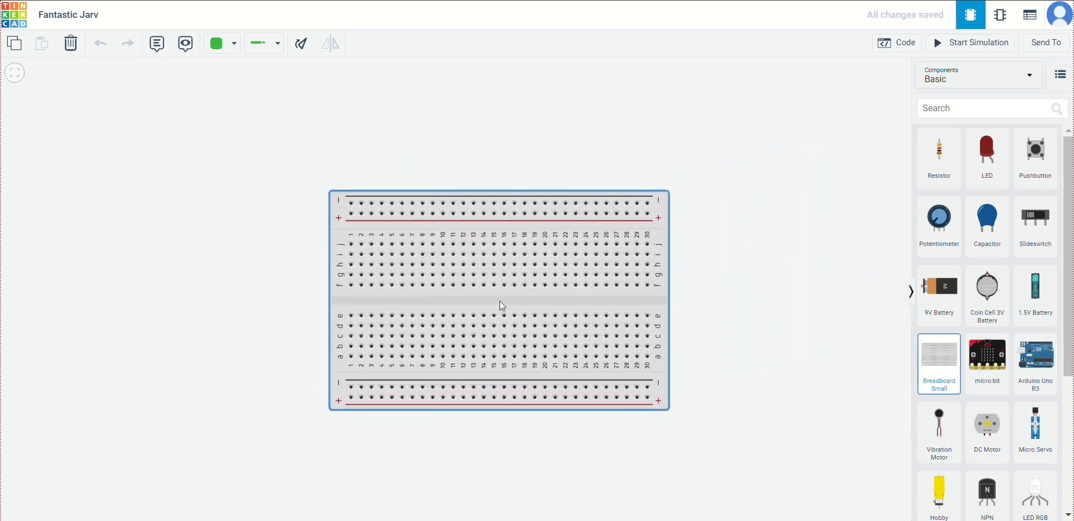
pyautogui.click(837, 214)
pyautogui.click(968, 109)
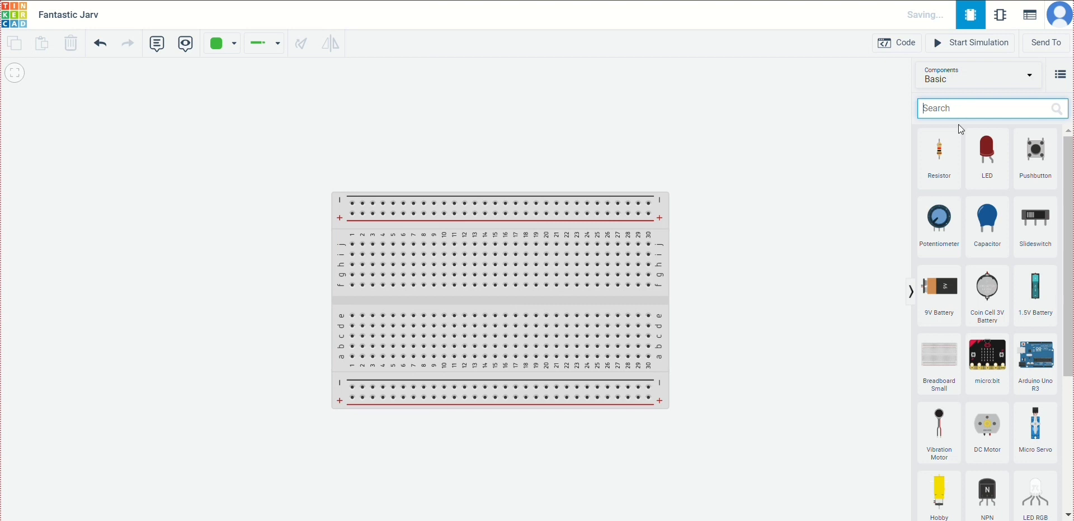
pyautogui.write('OS')
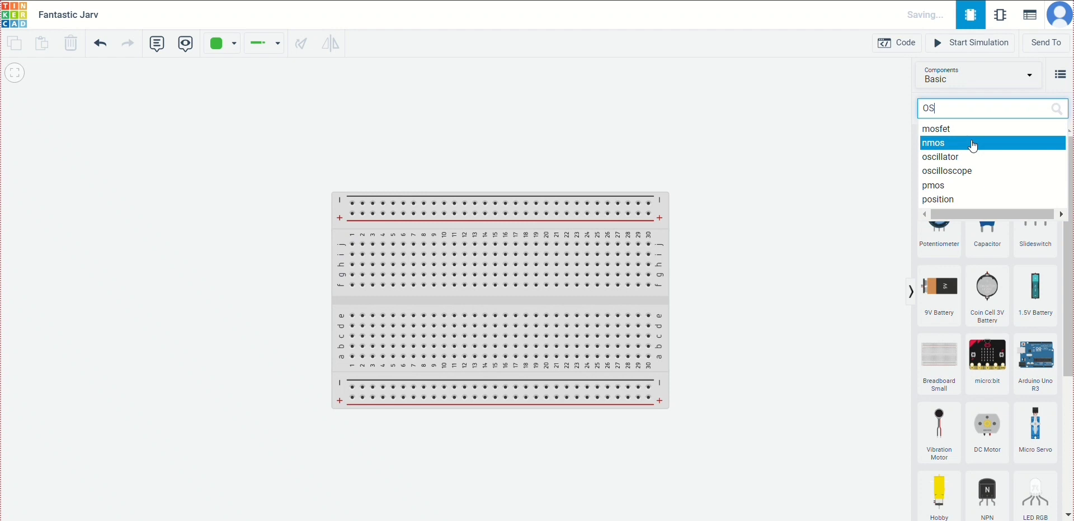
pyautogui.click(974, 175)
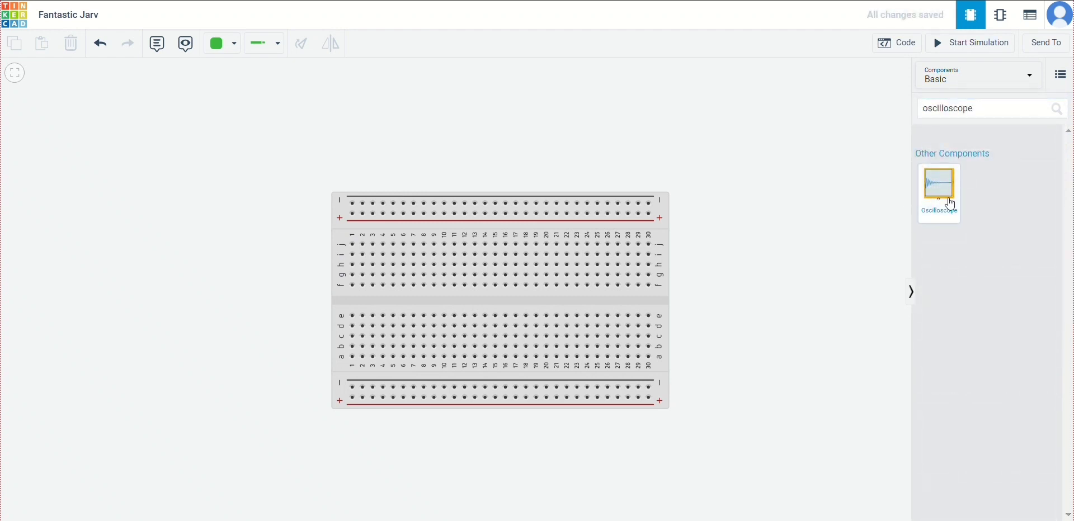
pyautogui.moveTo(951, 205); pyautogui.dragTo(176, 409)
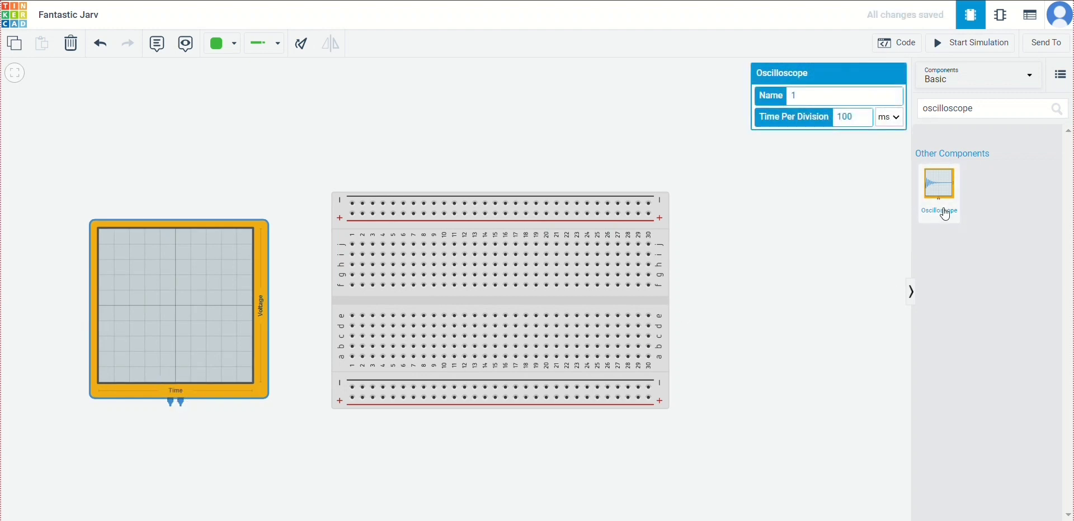
# Add two more oscilloscopes, one above the breadboard and one to its right.
pyautogui.moveTo(946, 212); pyautogui.dragTo(490, 152)
pyautogui.moveTo(942, 193); pyautogui.dragTo(815, 396)
pyautogui.click(807, 448)
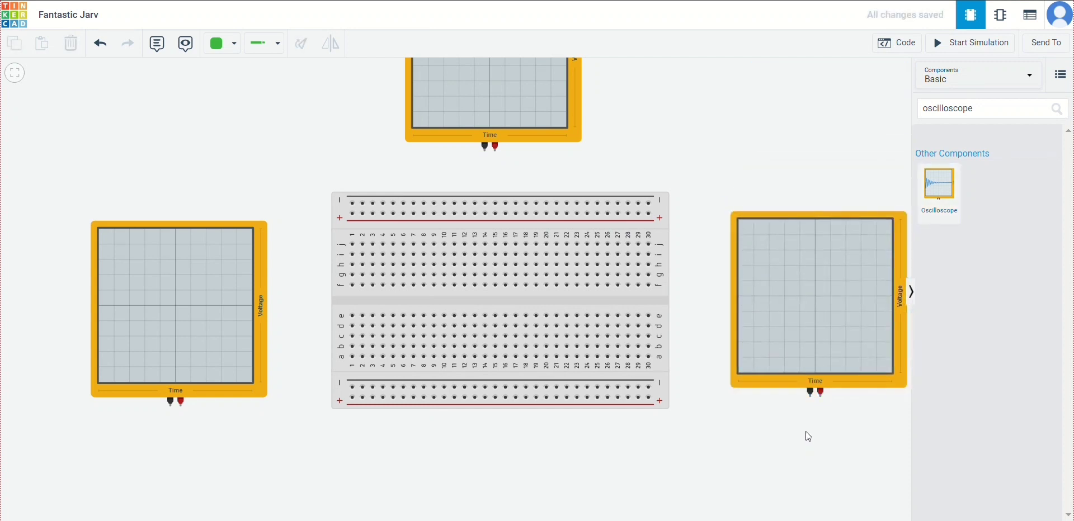
# Clear the component search and place a function generator above the left oscilloscope.
pyautogui.click(1030, 111)
pyautogui.moveTo(1031, 110); pyautogui.dragTo(914, 109)
pyautogui.click(914, 110)
pyautogui.moveTo(914, 110); pyautogui.dragTo(1035, 108)
pyautogui.click(1035, 108)
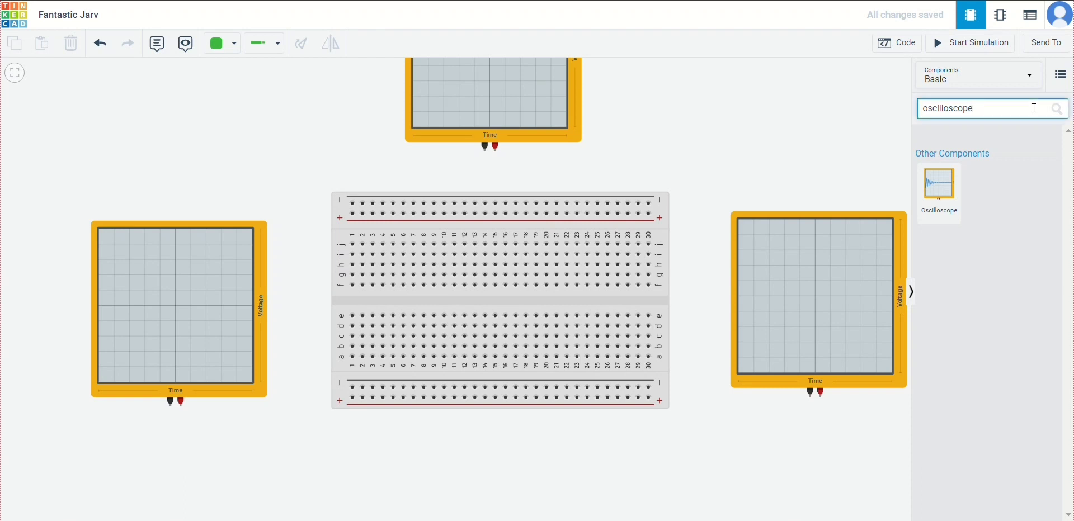
pyautogui.press('BackSpace')
pyautogui.press('BackSpace')
pyautogui.press('BackSpace')
pyautogui.press('BackSpace')
pyautogui.press('BackSpace')
pyautogui.press('BackSpace')
pyautogui.press('BackSpace')
pyautogui.press('BackSpace')
pyautogui.press('BackSpace')
pyautogui.press('BackSpace')
pyautogui.press('BackSpace')
pyautogui.press('BackSpace')
pyautogui.scroll(-5, 1018, 291)
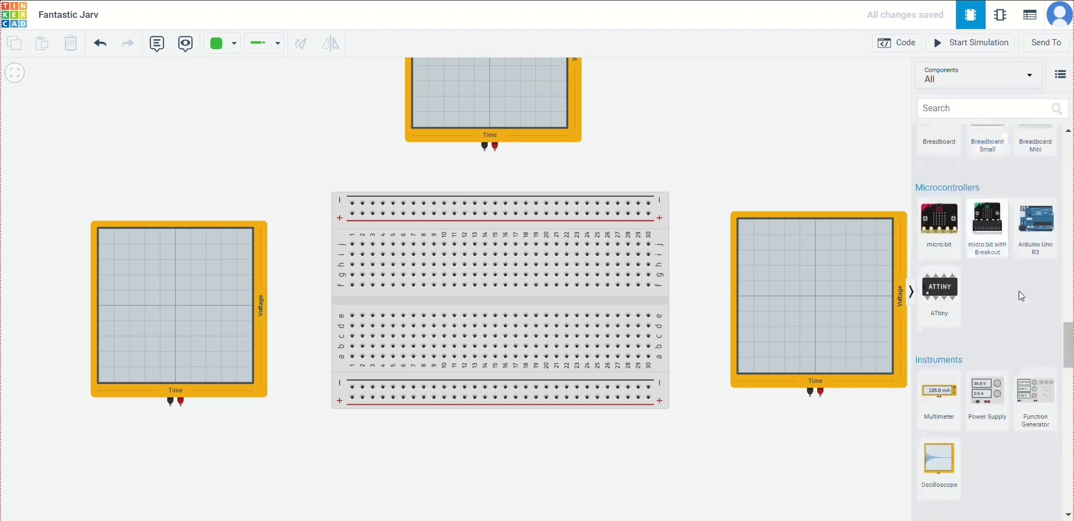
pyautogui.moveTo(1035, 400); pyautogui.dragTo(188, 151)
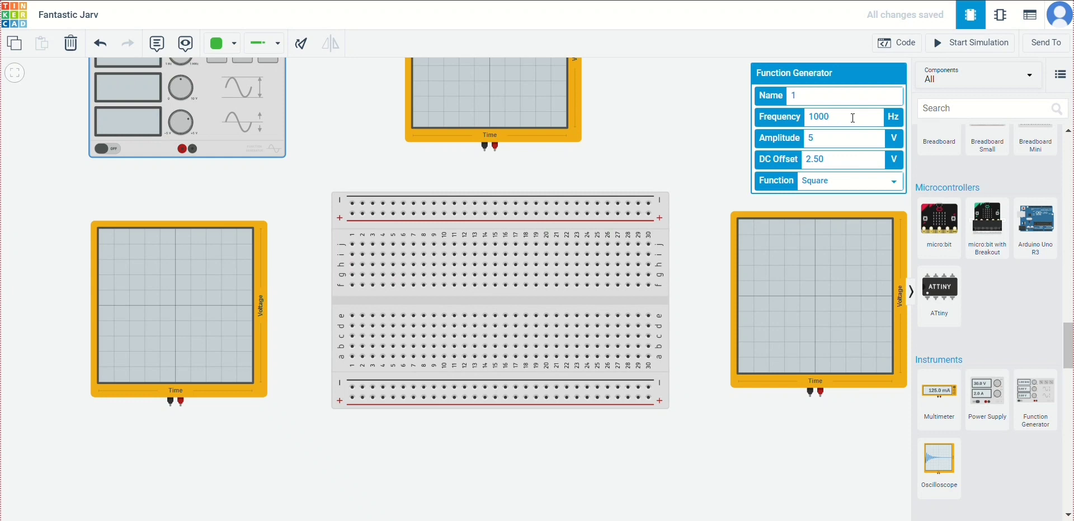
# Change the function generator's DC offset and its output function.
pyautogui.click(850, 162)
pyautogui.moveTo(850, 162); pyautogui.dragTo(788, 154)
pyautogui.click(864, 186)
pyautogui.click(863, 206)
pyautogui.click(712, 152)
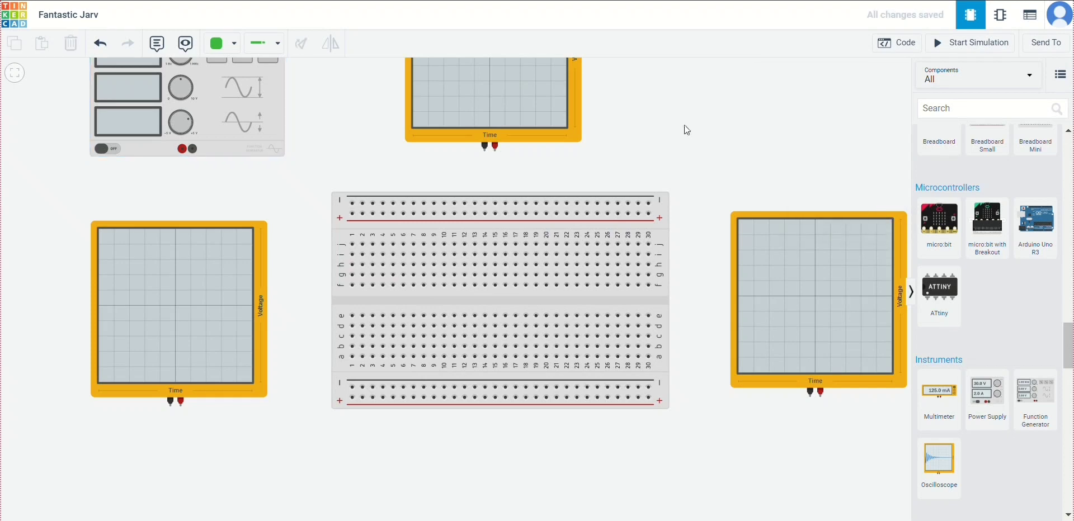
# Search for the diode and place three horizontally on the breadboard: two across columns 4–8 in rows i and h, one across columns 8–12 in row c.
pyautogui.click(987, 104)
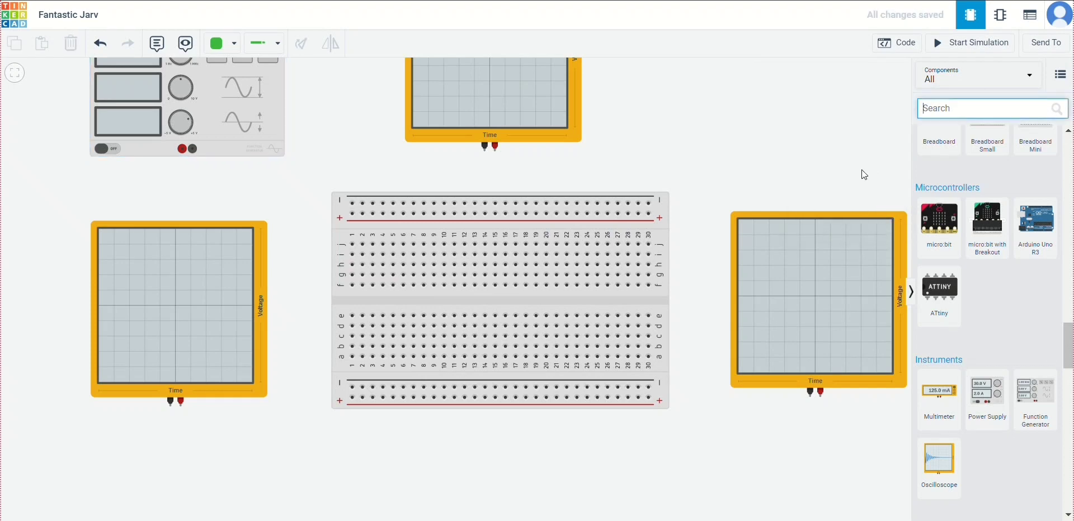
pyautogui.write('DIO')
pyautogui.press('Down')
pyautogui.press('Return')
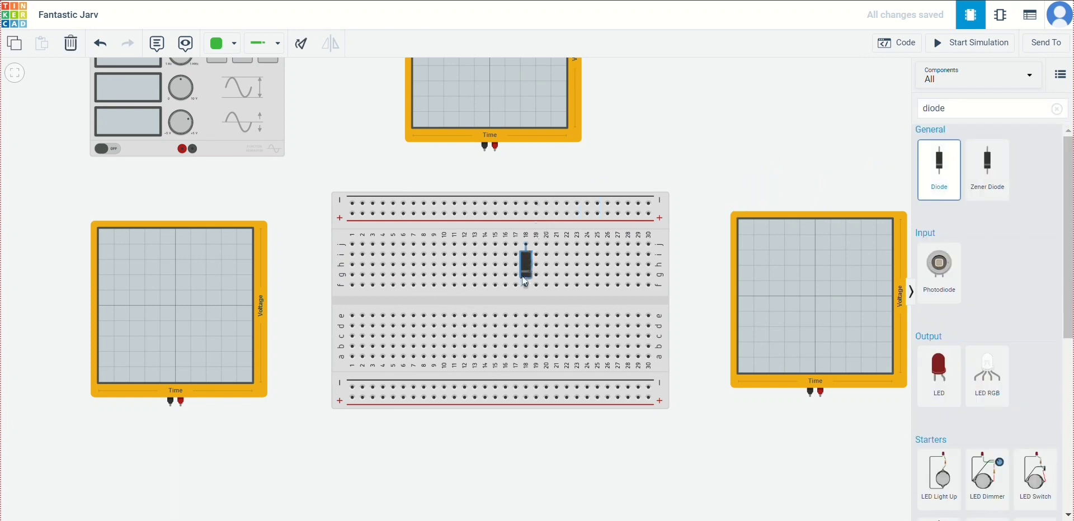
pyautogui.click(423, 278)
pyautogui.press('r')
pyautogui.press('r')
pyautogui.press('r')
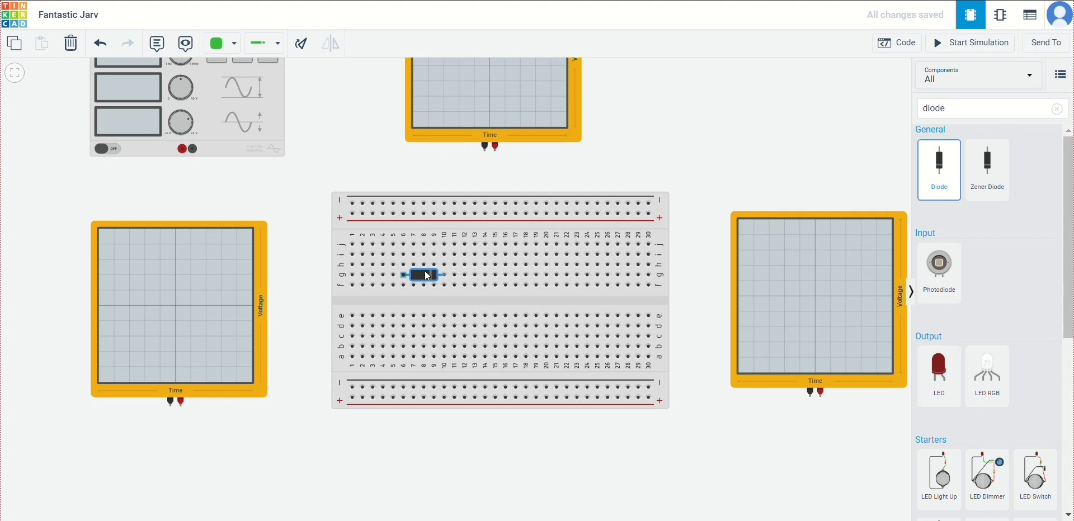
pyautogui.moveTo(428, 275); pyautogui.dragTo(404, 267)
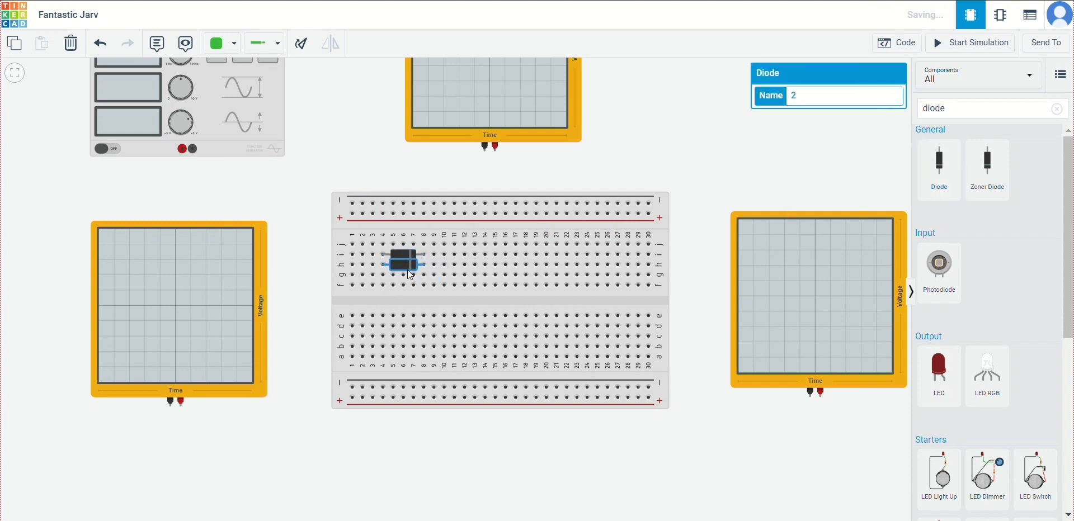
pyautogui.click(699, 168)
pyautogui.moveTo(1007, 159); pyautogui.dragTo(446, 341)
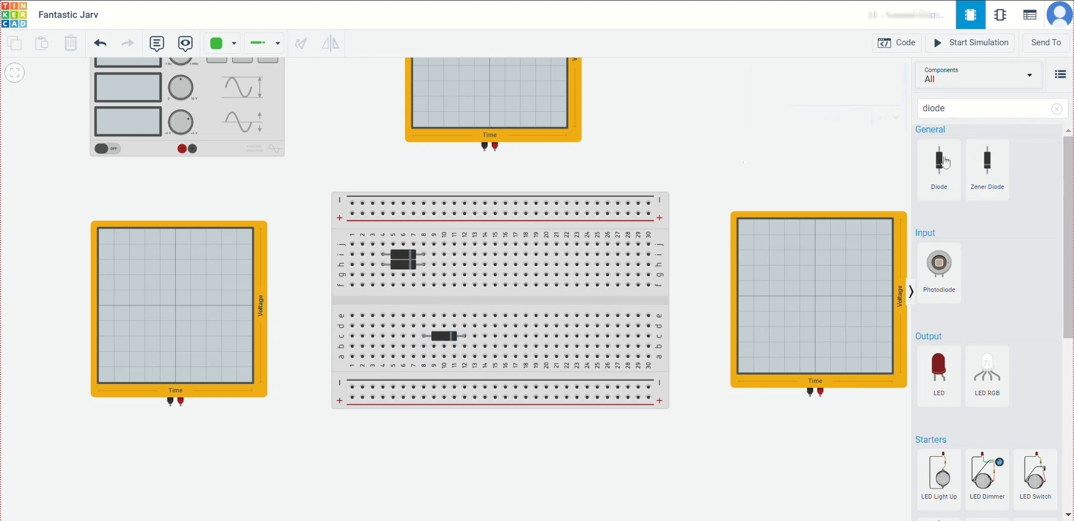
# Clear the search and place two resistors: one vertically in column 8 from g to e, one in row b across columns 8–12.
pyautogui.click(1057, 109)
pyautogui.moveTo(939, 168); pyautogui.dragTo(468, 289)
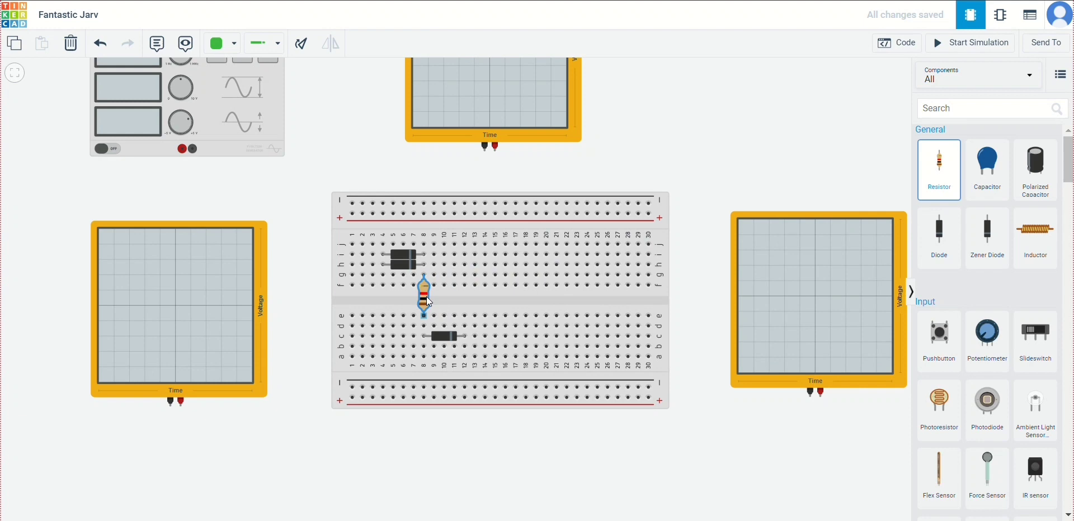
pyautogui.moveTo(426, 297); pyautogui.dragTo(426, 297)
pyautogui.moveTo(939, 168); pyautogui.dragTo(453, 347)
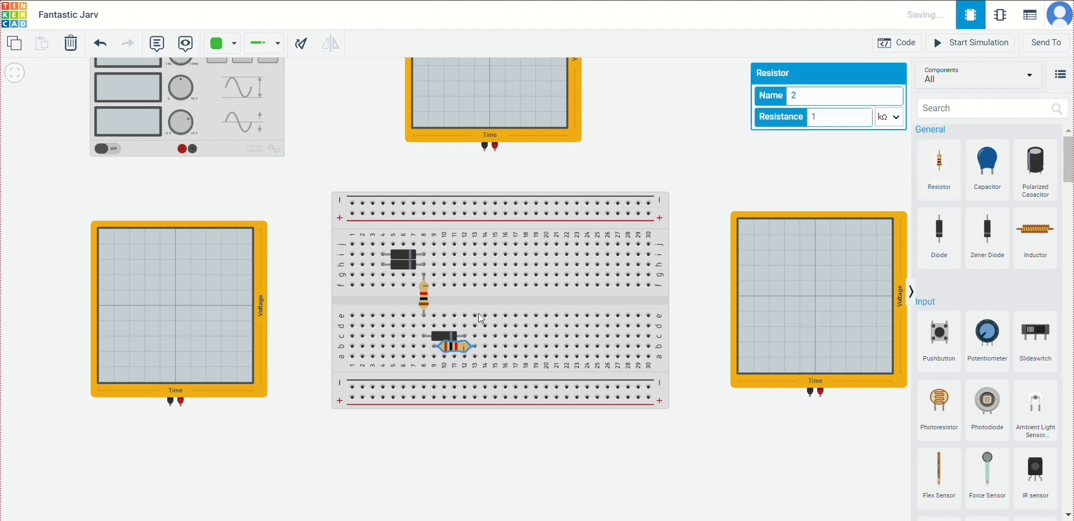
pyautogui.click(666, 173)
# Place a capacitor on the breadboard with its leads in row j, columns 8 and 9.
pyautogui.moveTo(989, 168); pyautogui.dragTo(648, 192)
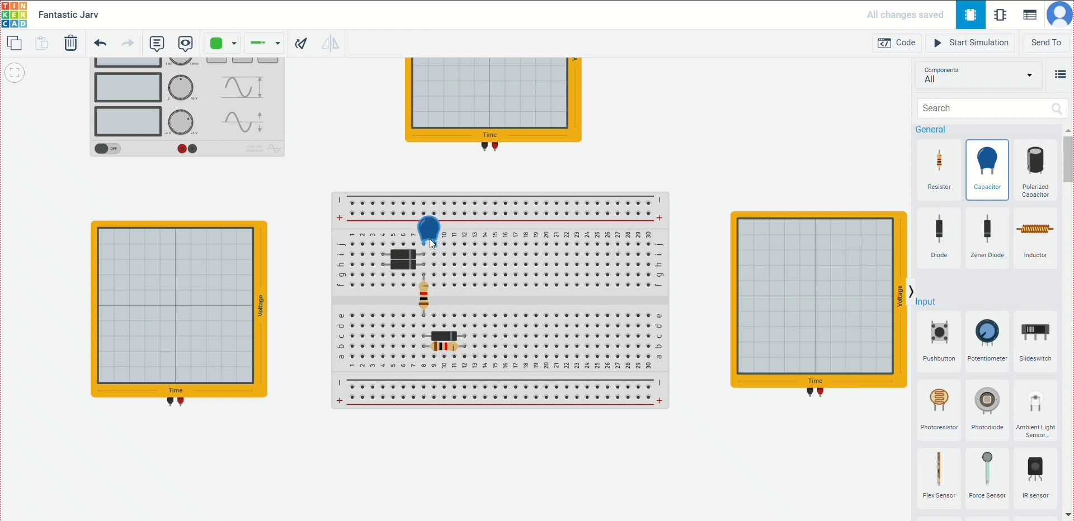
pyautogui.moveTo(433, 245); pyautogui.dragTo(433, 244)
pyautogui.click(611, 163)
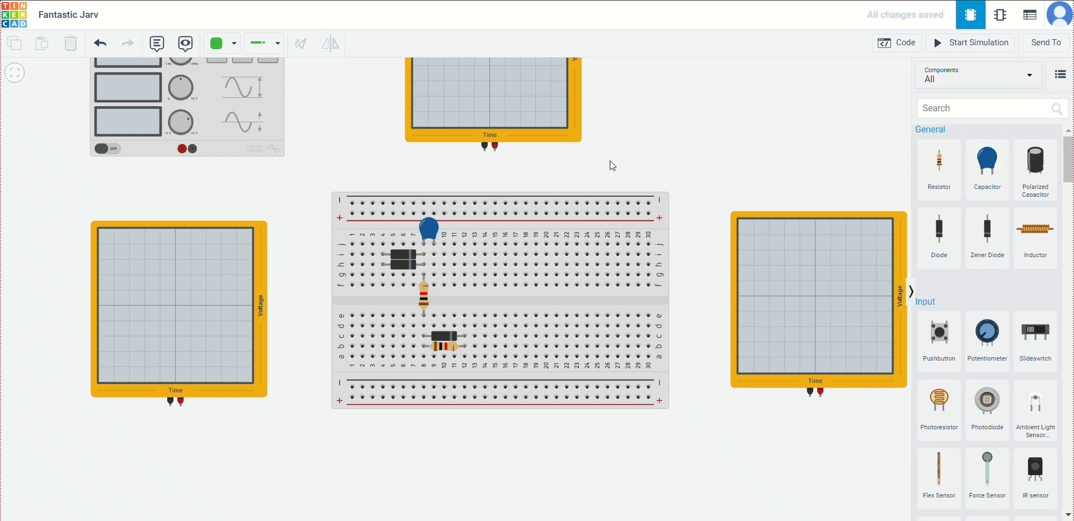
# Wire the upper oscilloscope's black terminal to hole h9 with a right-angle bend.
pyautogui.click(438, 265)
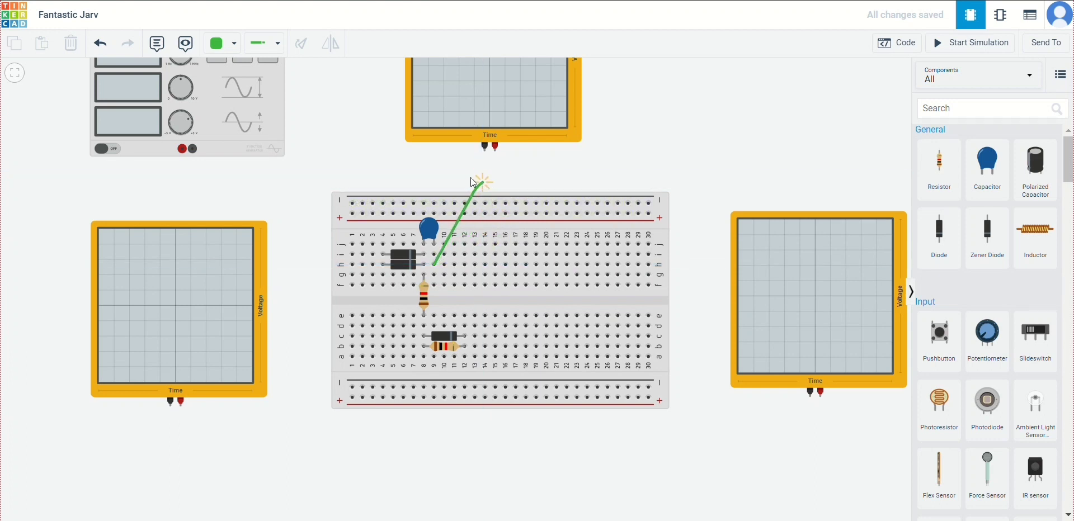
pyautogui.press('Escape')
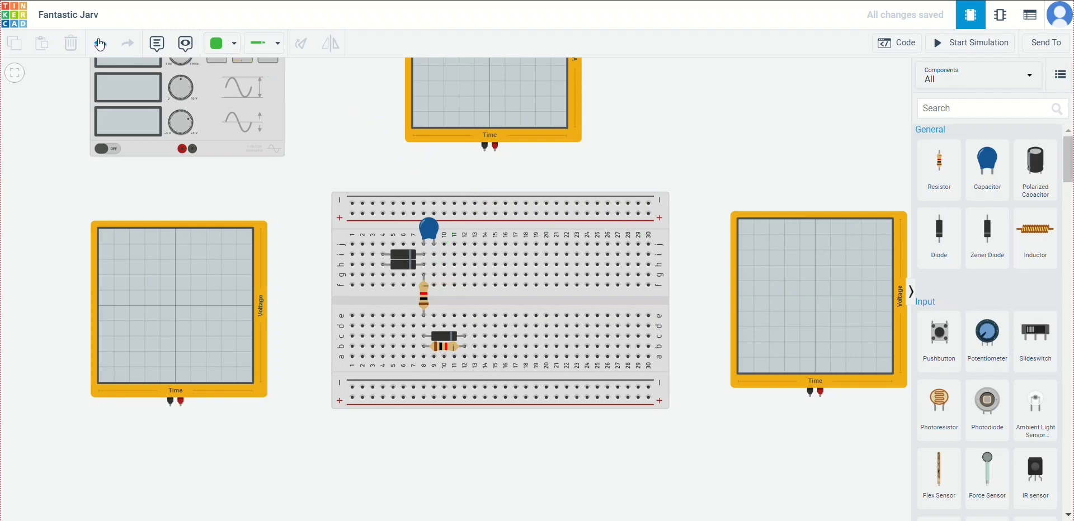
pyautogui.click(485, 150)
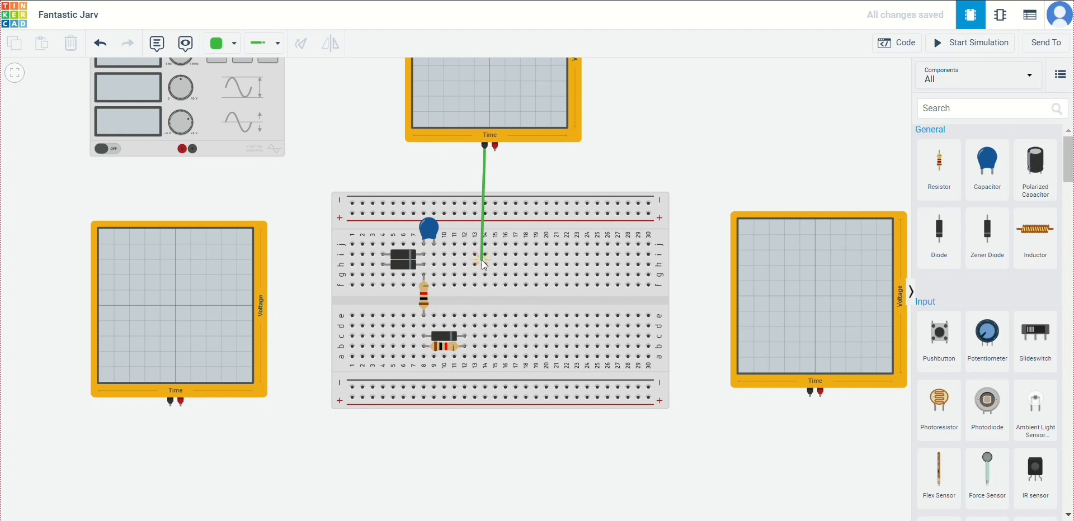
pyautogui.click(484, 263)
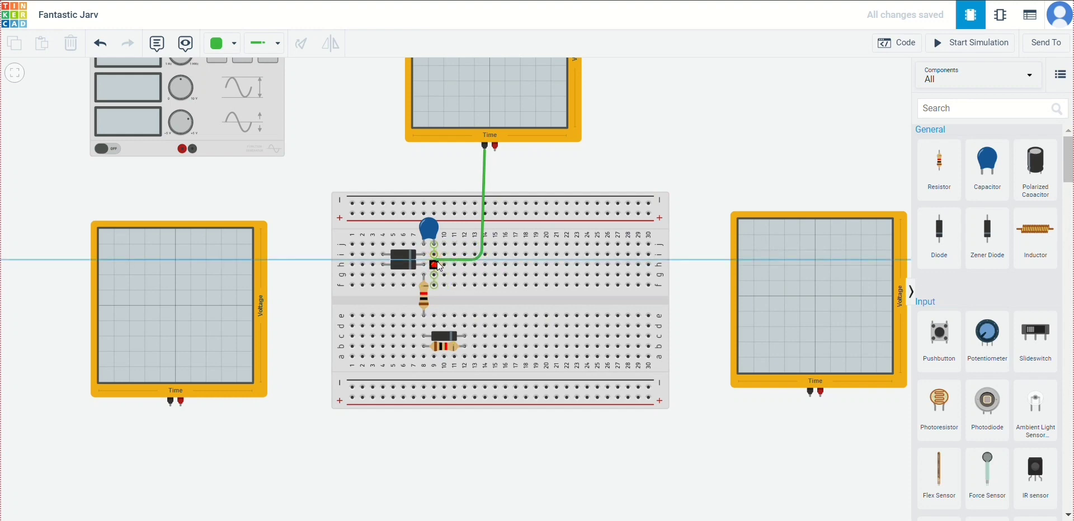
pyautogui.click(438, 264)
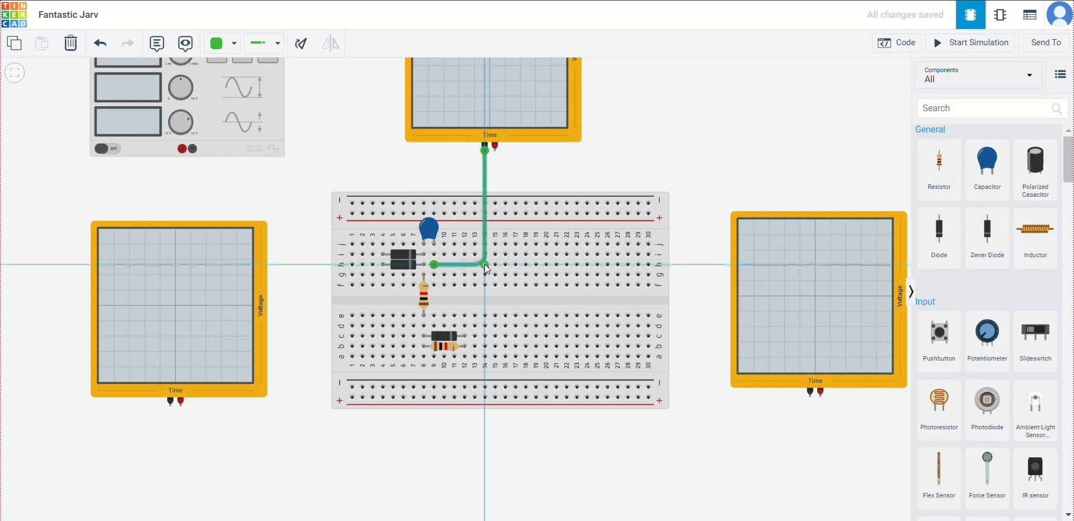
# Wire the upper oscilloscope's red terminal to hole h8, routing it over the top of the breadboard.
pyautogui.click(496, 147)
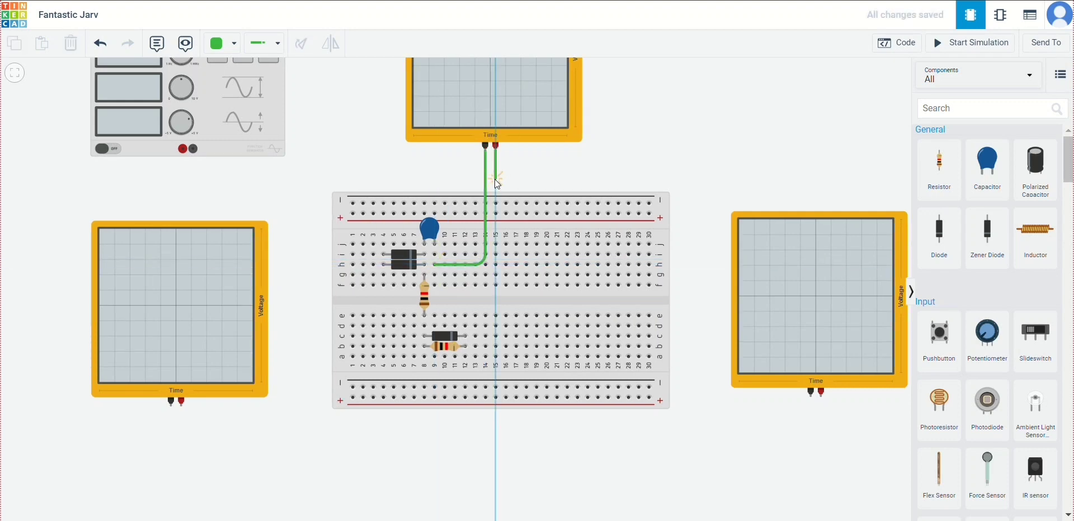
pyautogui.click(494, 179)
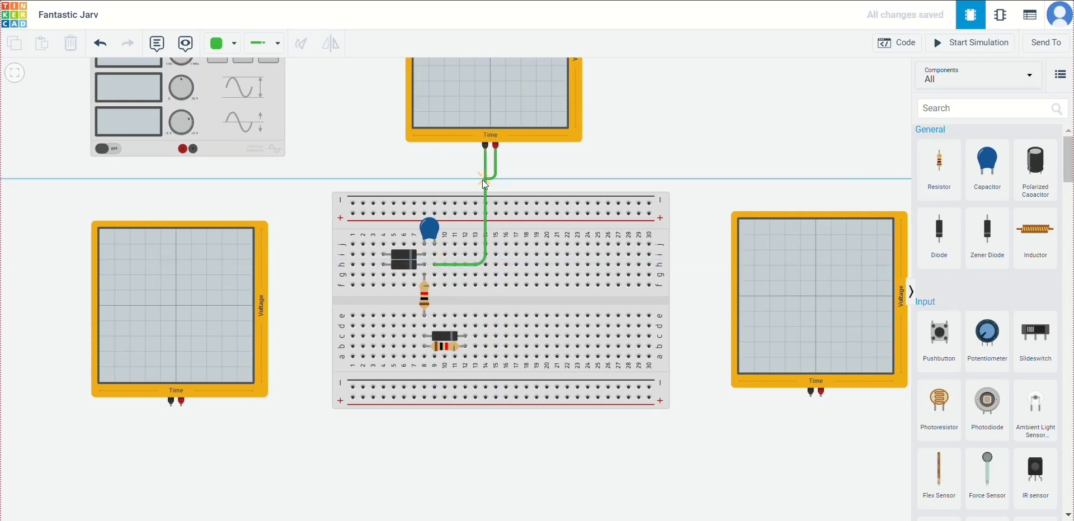
pyautogui.click(425, 179)
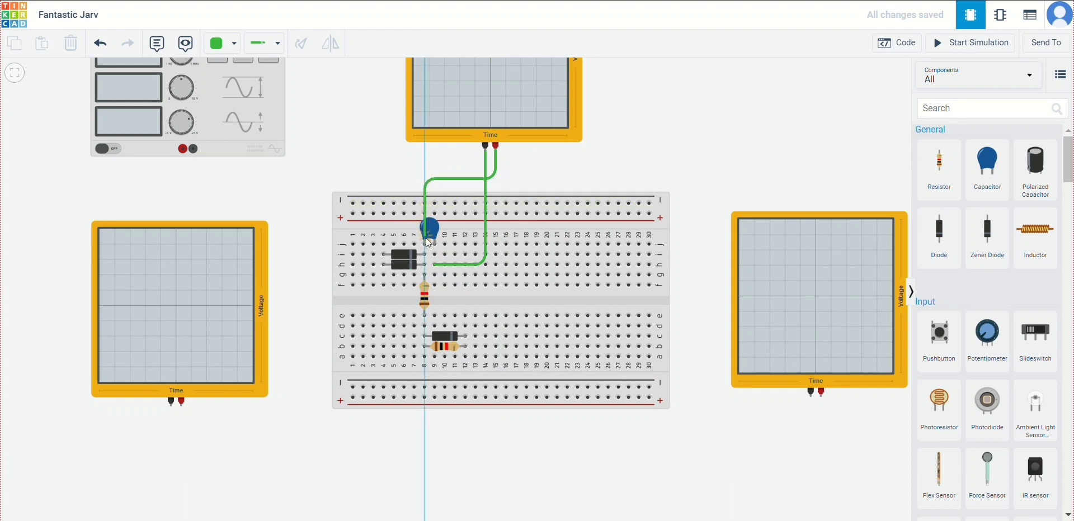
pyautogui.click(426, 267)
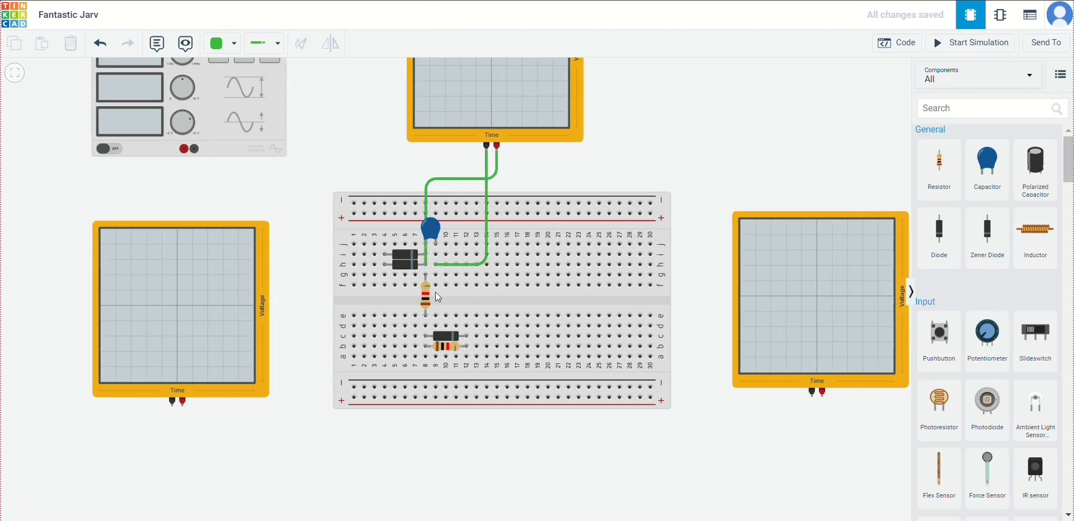
# Add jumper wires across the breadboard's centre gap from f4 to e4 and from g9 to d12.
pyautogui.click(385, 287)
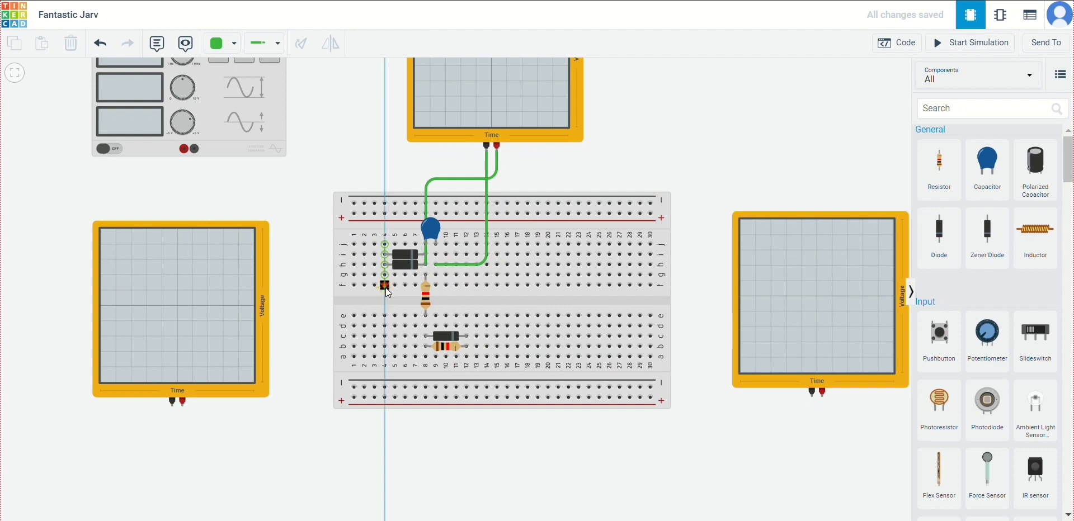
pyautogui.click(385, 316)
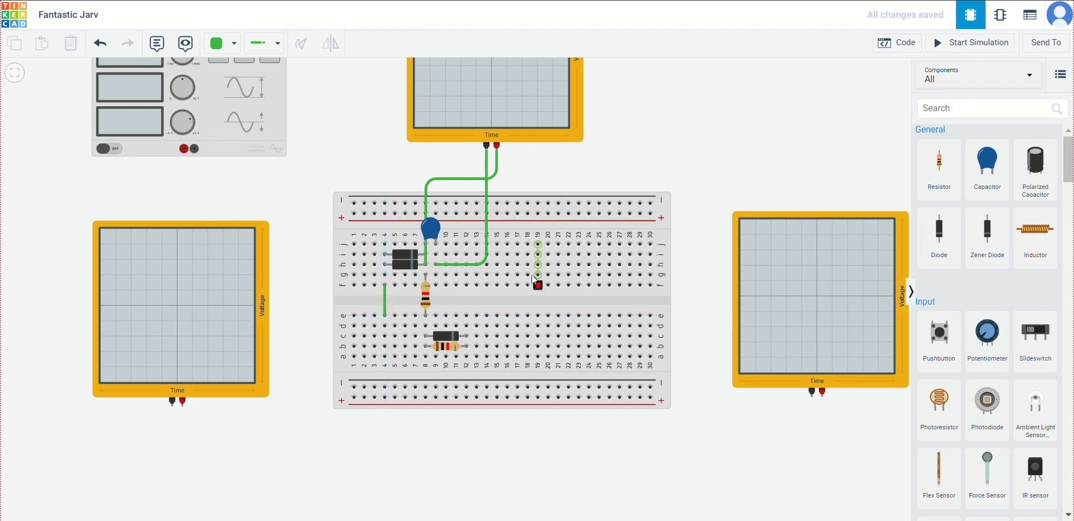
pyautogui.click(436, 275)
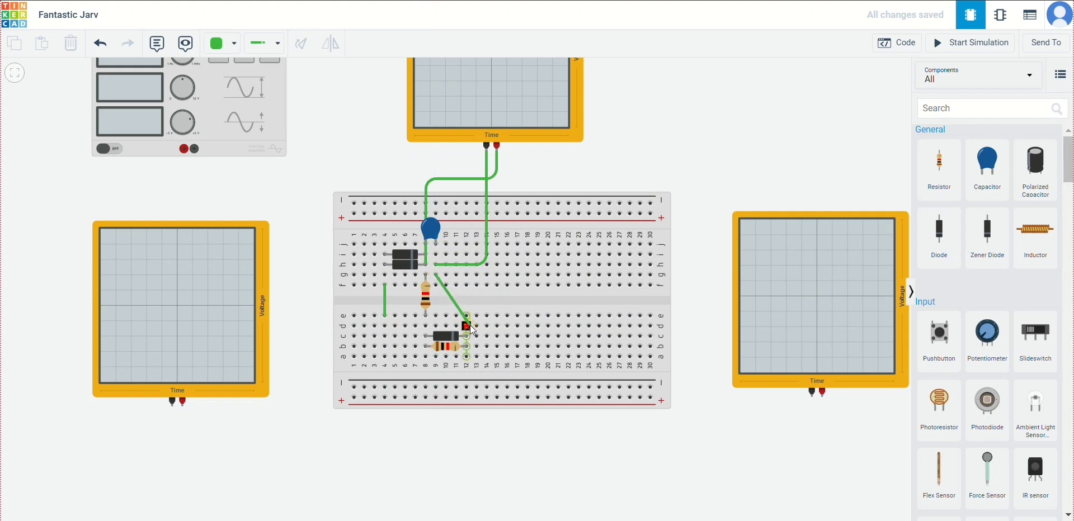
pyautogui.click(468, 325)
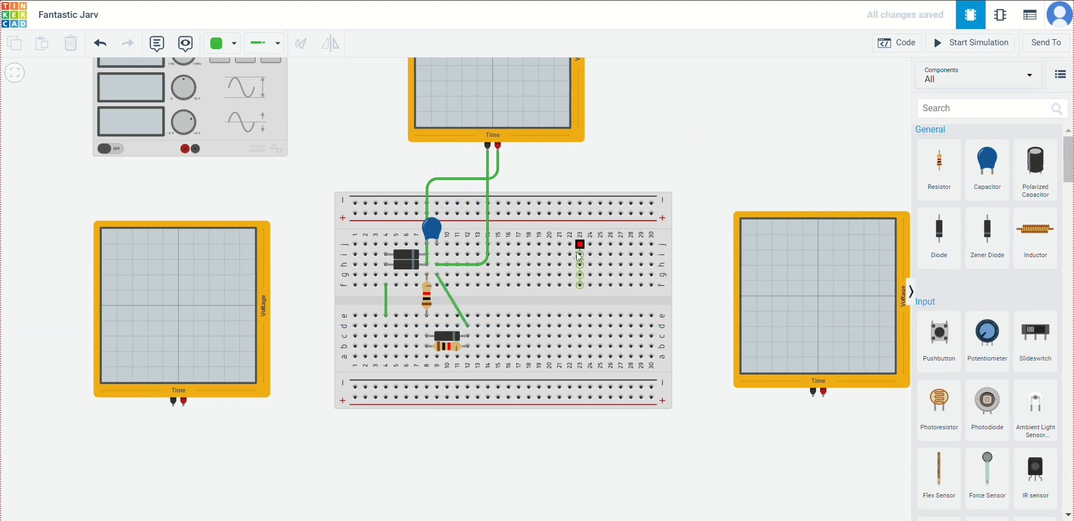
# Connect hole a12 to the lower negative rail with a jumper wire.
pyautogui.scroll(-1, 573, 263)
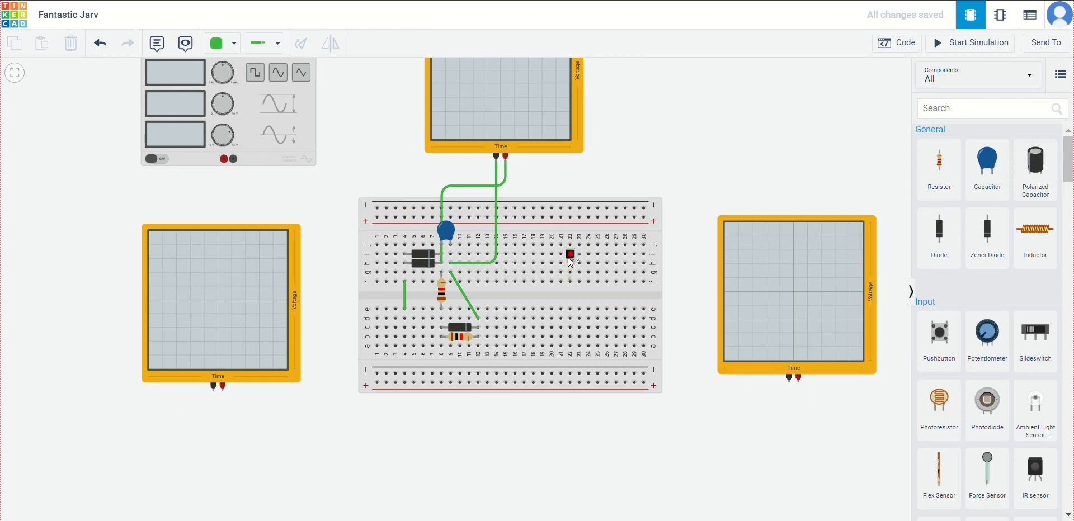
pyautogui.click(479, 350)
pyautogui.click(479, 374)
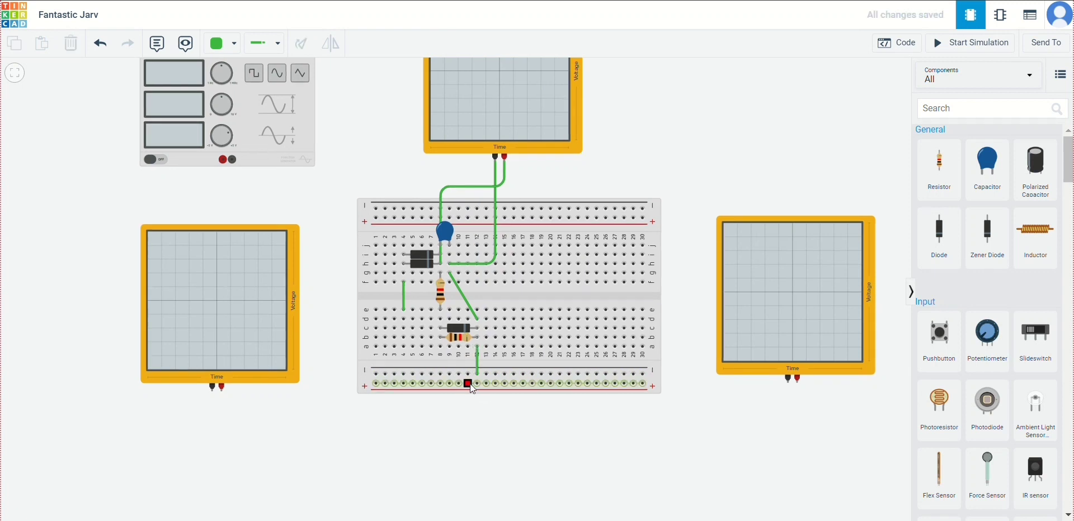
# Wire hole c4 to the function generator's positive terminal, routing it around the left side of the breadboard.
pyautogui.click(404, 327)
pyautogui.click(335, 328)
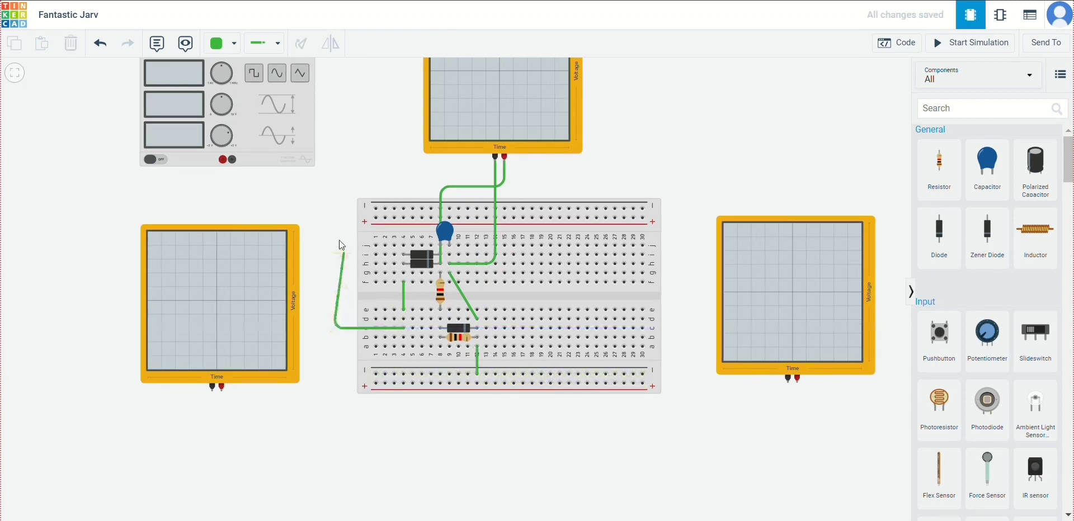
pyautogui.click(333, 202)
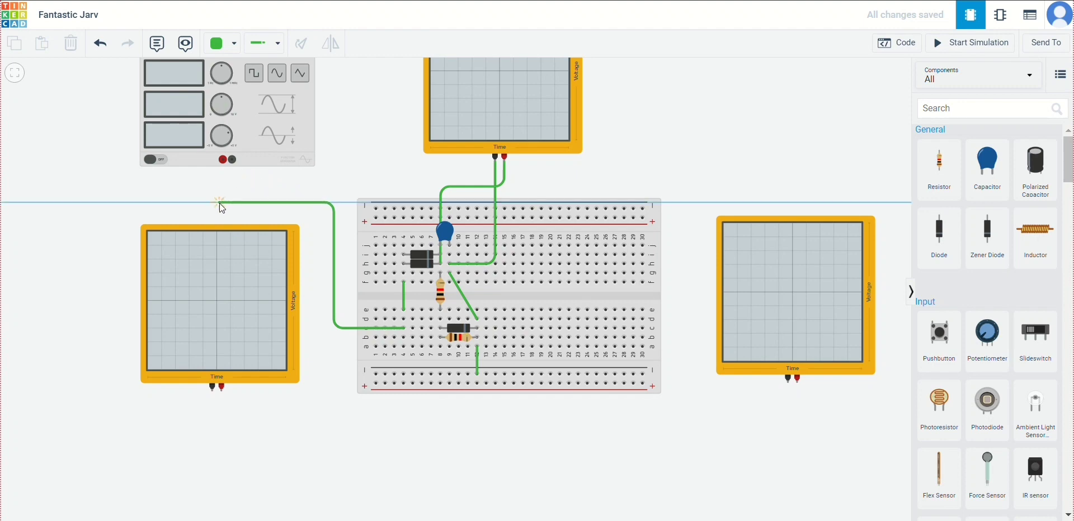
pyautogui.click(220, 201)
pyautogui.click(221, 159)
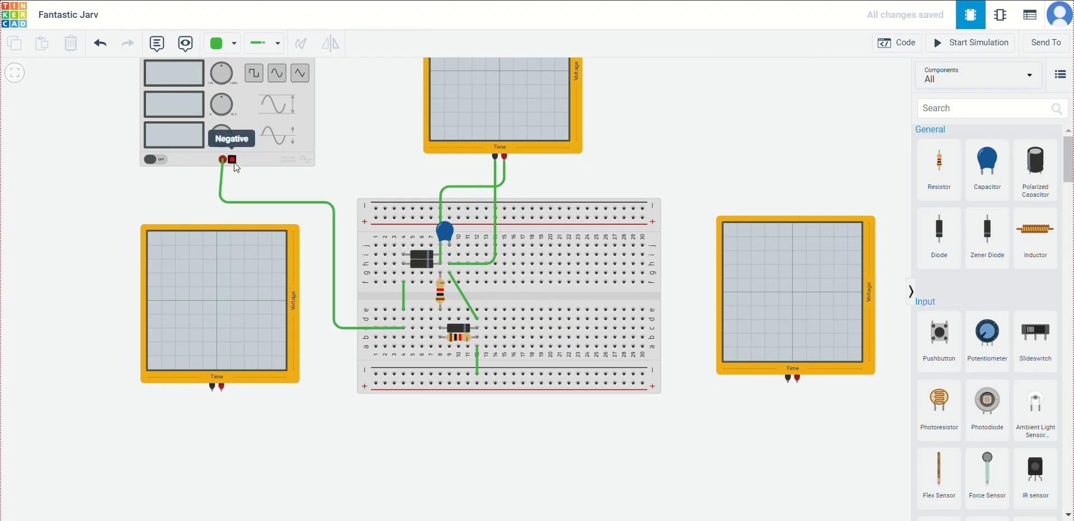
# Wire the lower negative rail's first hole to the function generator's negative terminal, routing it alongside the positive wire.
pyautogui.click(374, 374)
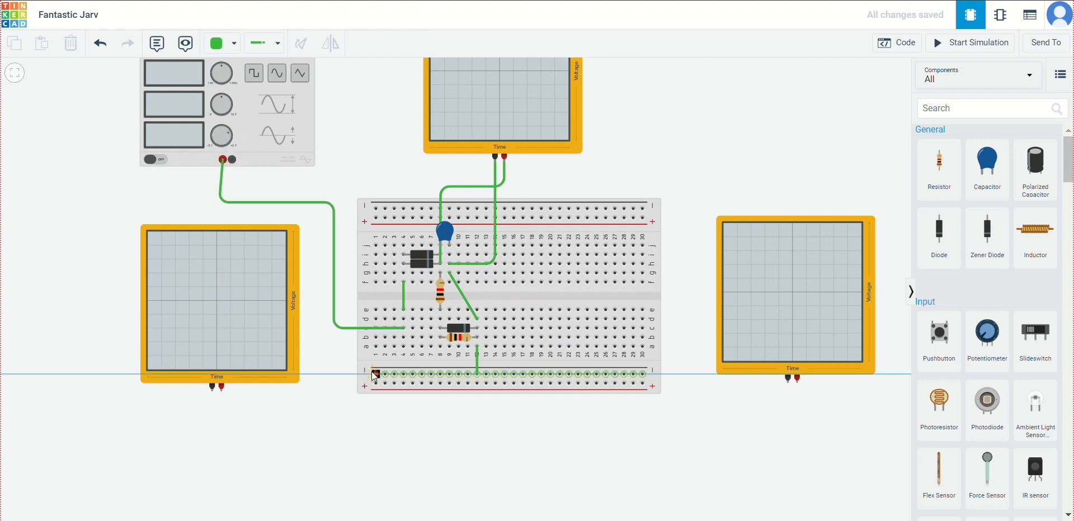
pyautogui.click(327, 373)
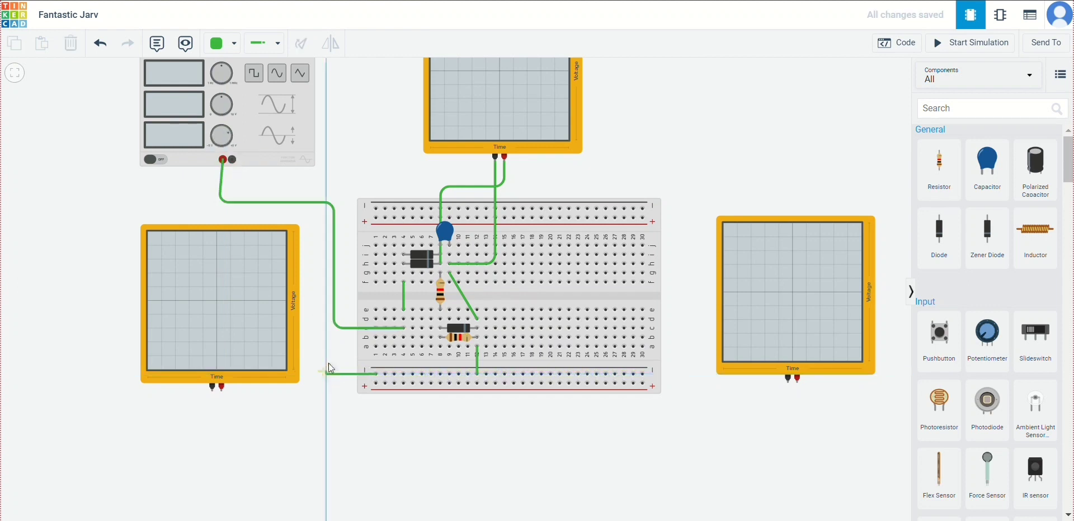
pyautogui.click(327, 194)
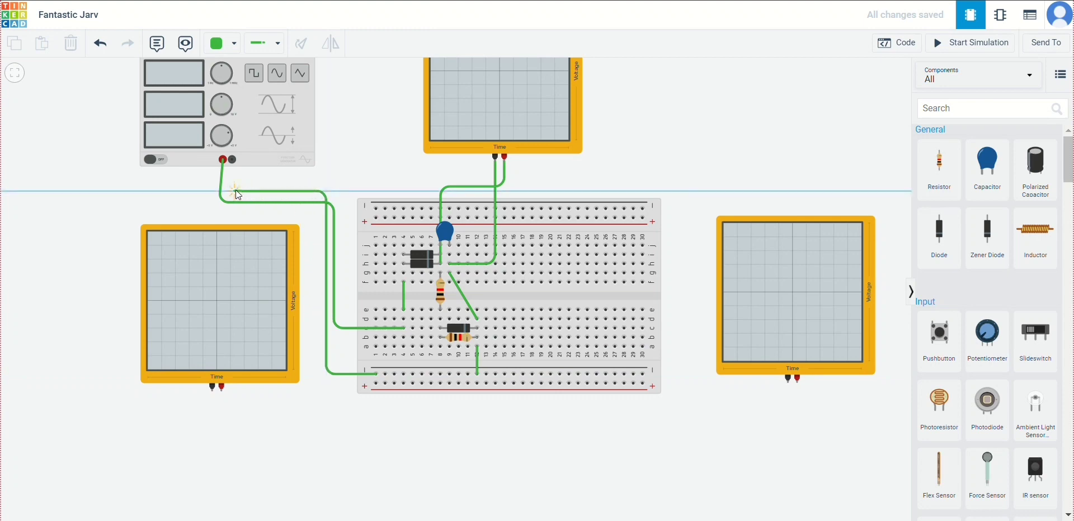
pyautogui.click(232, 159)
pyautogui.click(352, 167)
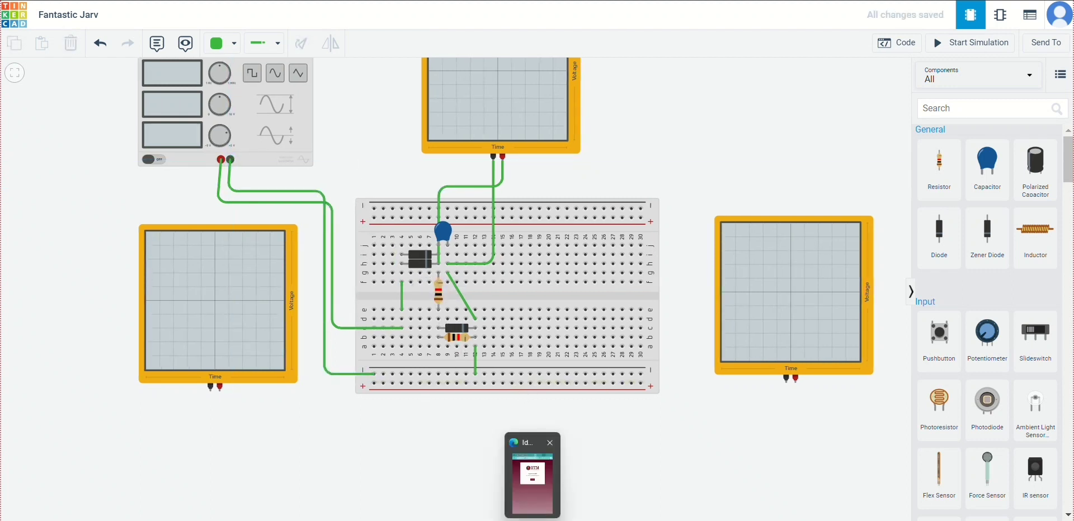
# Wire the lower negative rail near column 13 to the right oscilloscope's black terminal, routing it below the breadboard.
pyautogui.click(484, 375)
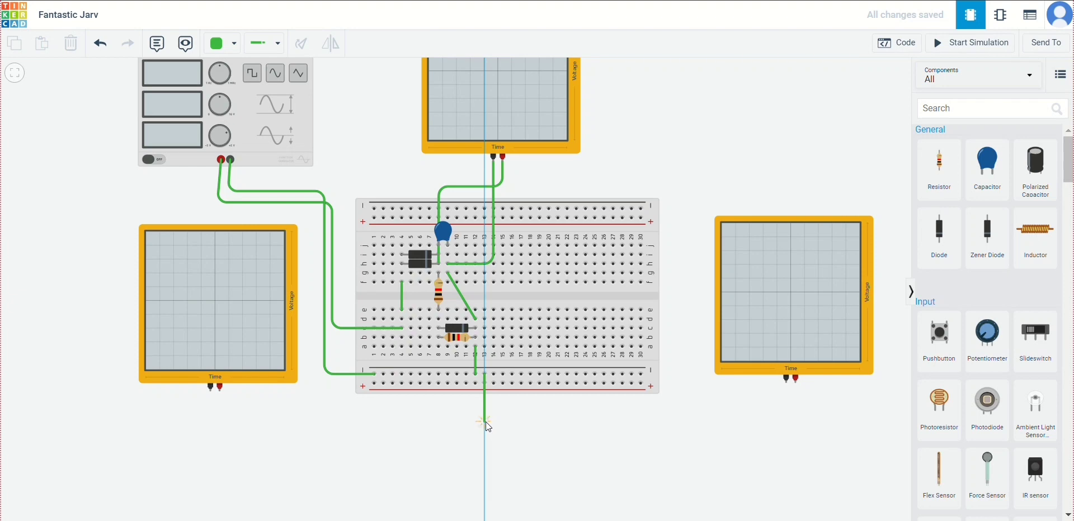
pyautogui.click(484, 416)
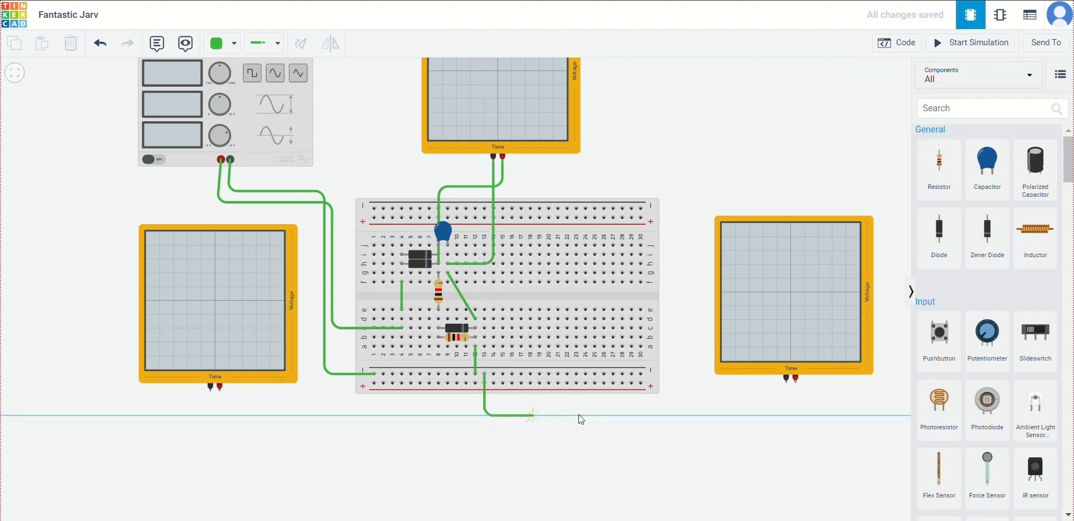
pyautogui.click(788, 415)
pyautogui.click(786, 378)
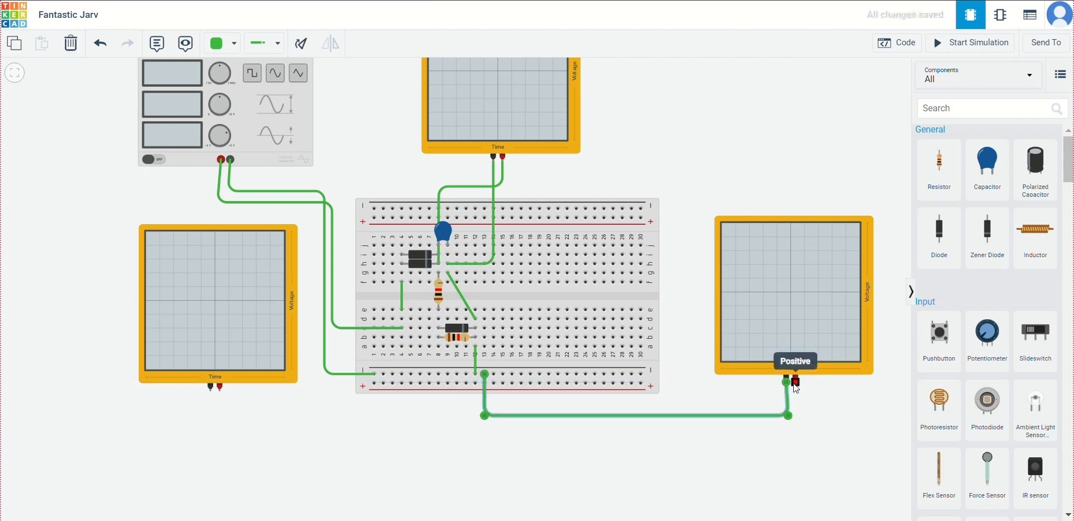
# Wire the right oscilloscope's red terminal to hole a8, routing it beneath the black terminal's wire.
pyautogui.click(794, 378)
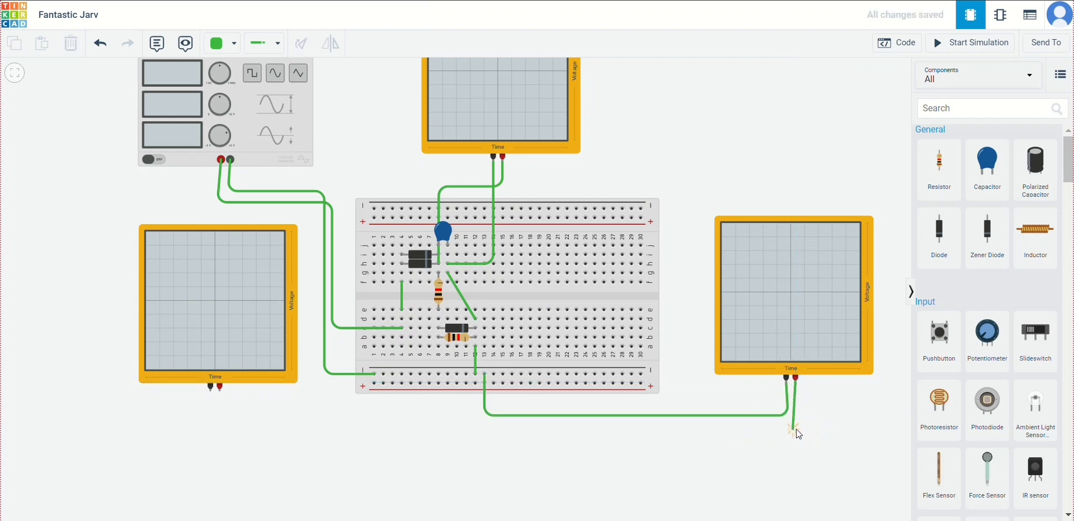
pyautogui.click(797, 428)
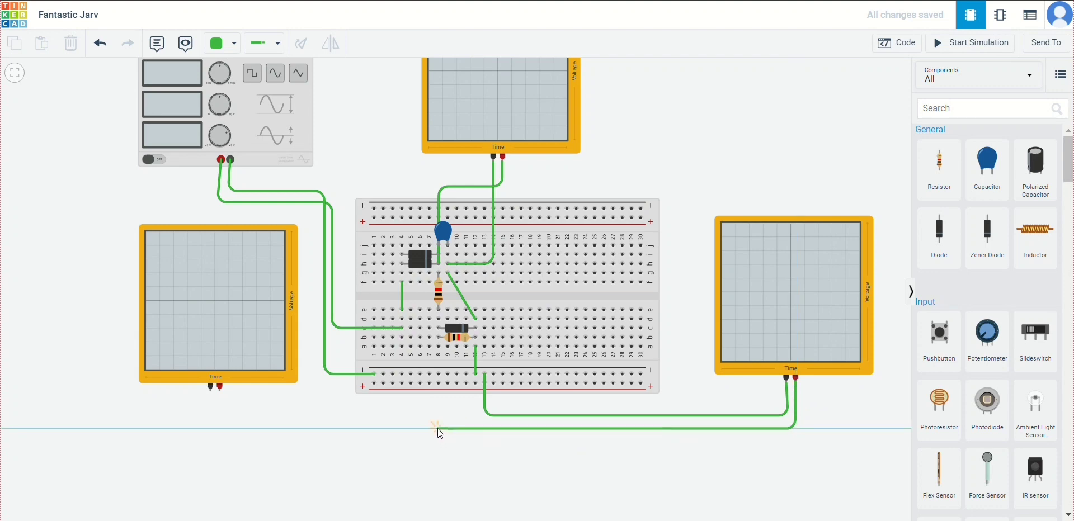
pyautogui.click(437, 428)
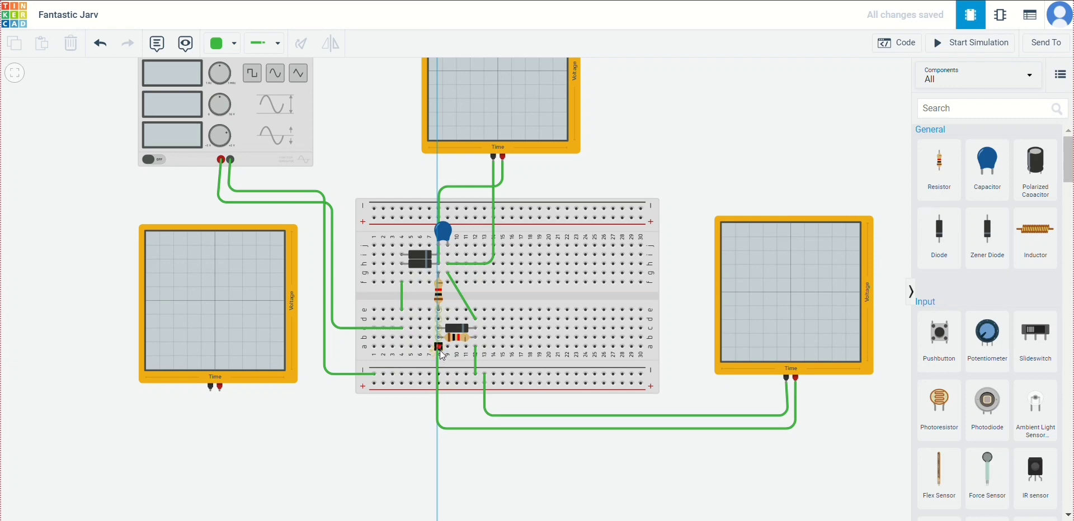
pyautogui.click(439, 349)
pyautogui.click(347, 462)
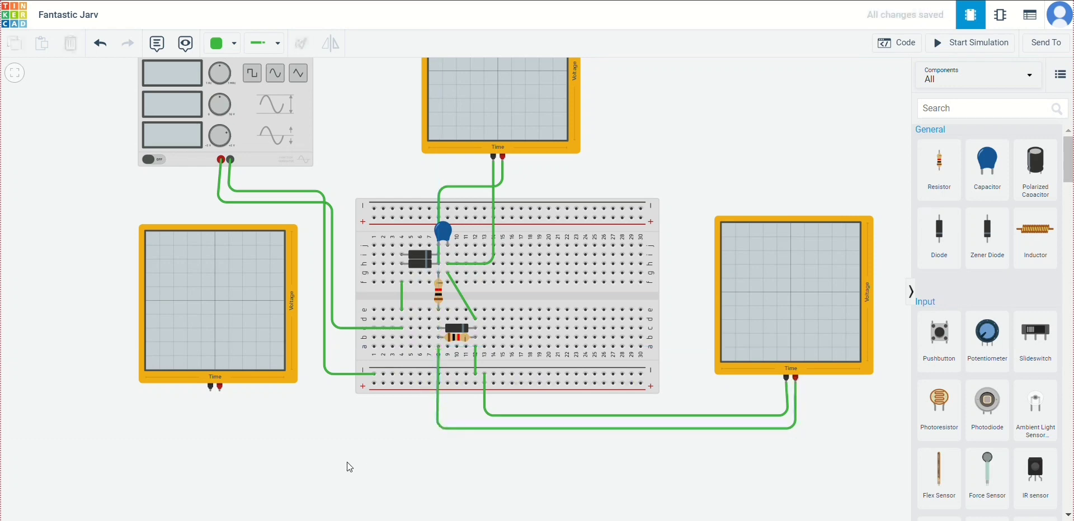
# Wire the left oscilloscope's red terminal to the function generator's positive terminal, routing it around the oscilloscope's right side.
pyautogui.click(221, 390)
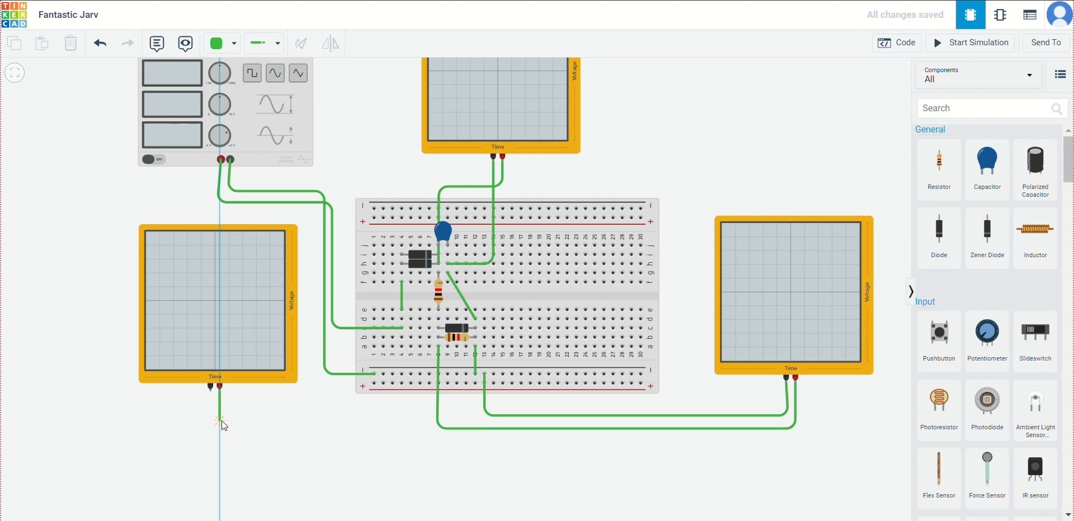
pyautogui.click(221, 420)
pyautogui.click(303, 415)
pyautogui.click(305, 215)
pyautogui.click(220, 214)
pyautogui.click(220, 160)
# Wire the left oscilloscope's black terminal to the function generator's negative terminal with a bend below the oscilloscope.
pyautogui.click(210, 386)
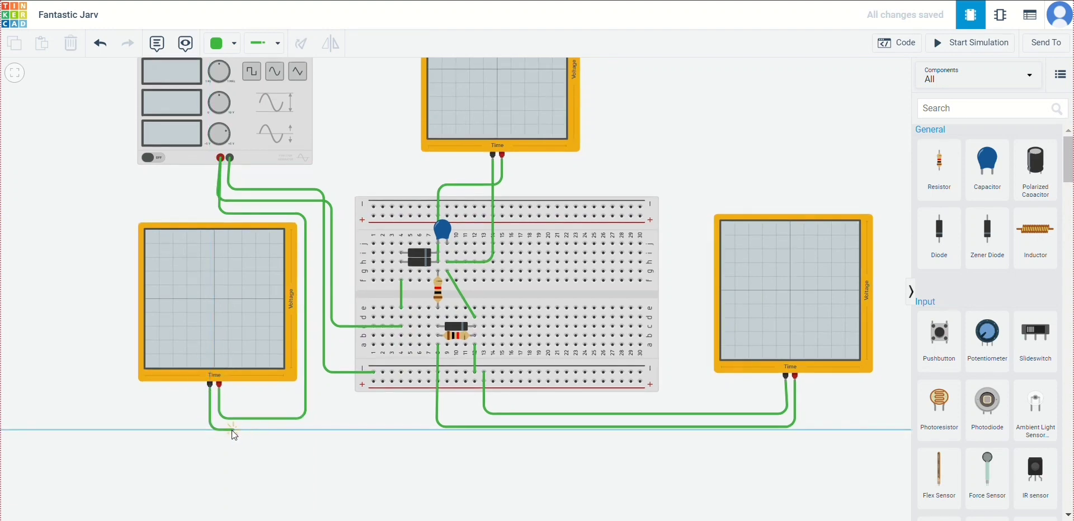
pyautogui.click(231, 429)
pyautogui.click(229, 158)
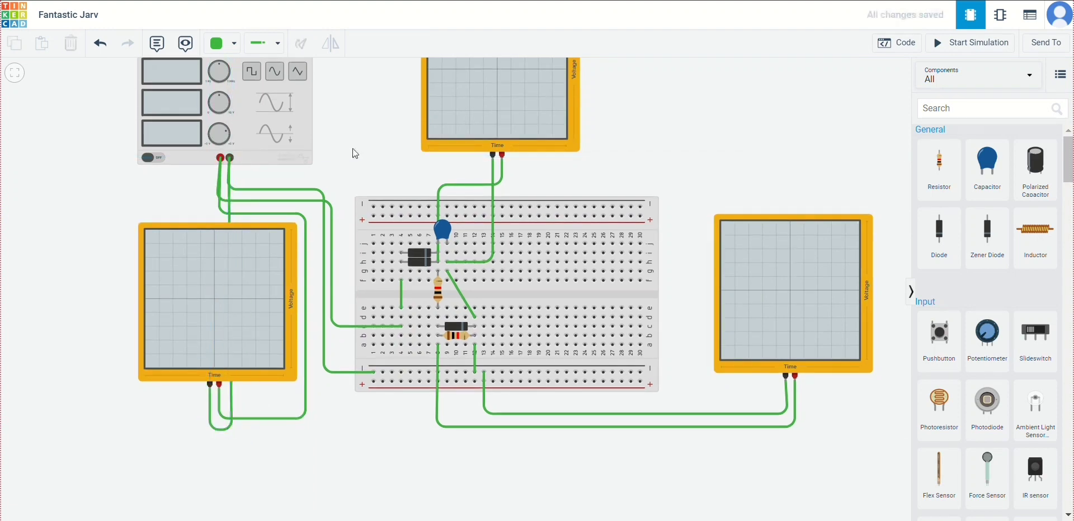
# Set the upper oscilloscope's time per division to 2 ms.
pyautogui.click(441, 229)
pyautogui.click(525, 99)
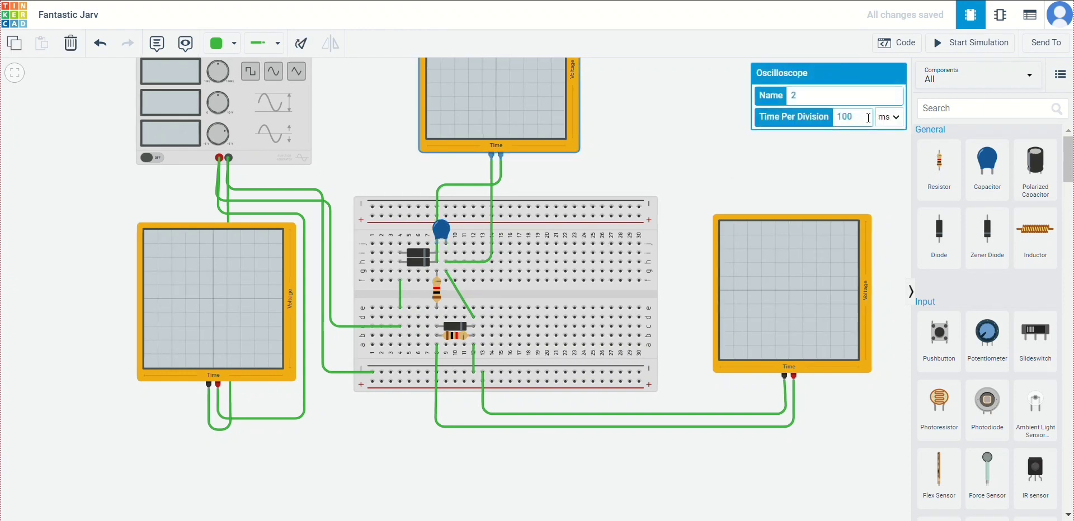
pyautogui.doubleClick(867, 118)
pyautogui.press('BackSpace')
pyautogui.write('2')
# Set the left oscilloscope's time per division to 2 ms.
pyautogui.click(273, 287)
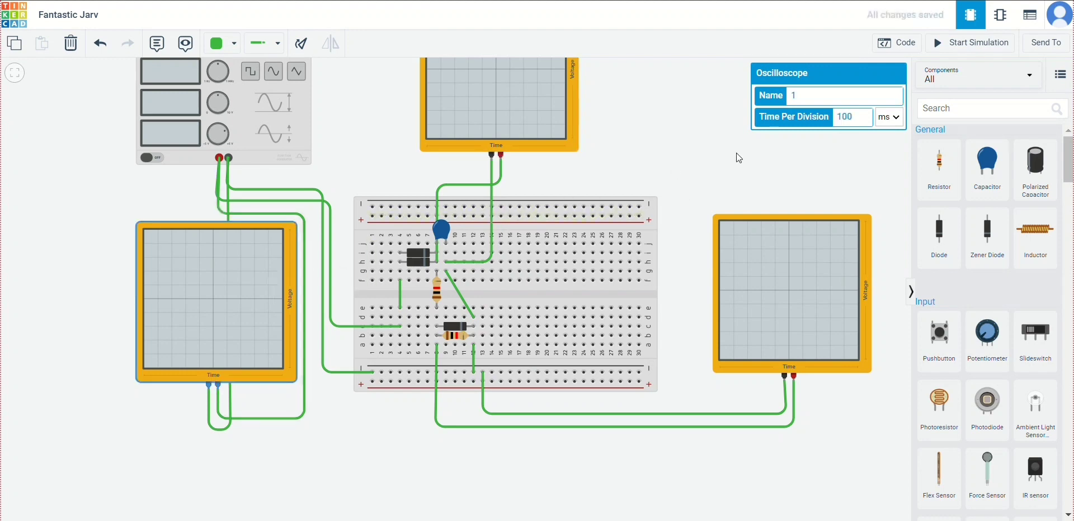
pyautogui.click(785, 122)
pyautogui.press('BackSpace')
pyautogui.write('2')
# Set the right oscilloscope's time per division to 2 ms.
pyautogui.click(859, 281)
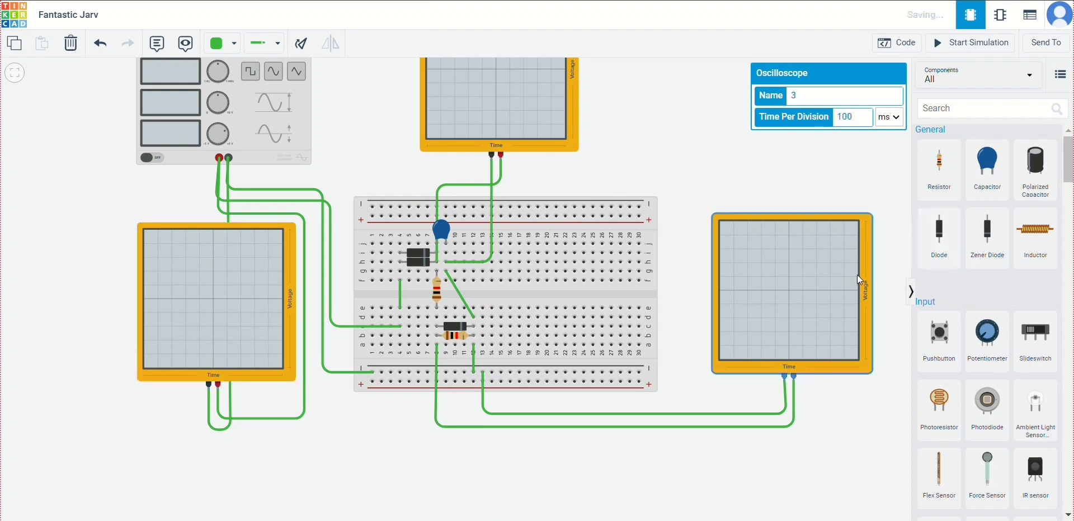
pyautogui.doubleClick(853, 117)
pyautogui.press('BackSpace')
# Run the circuit simulation to view the traces on all three oscilloscopes, and stop it.
pyautogui.click(1001, 43)
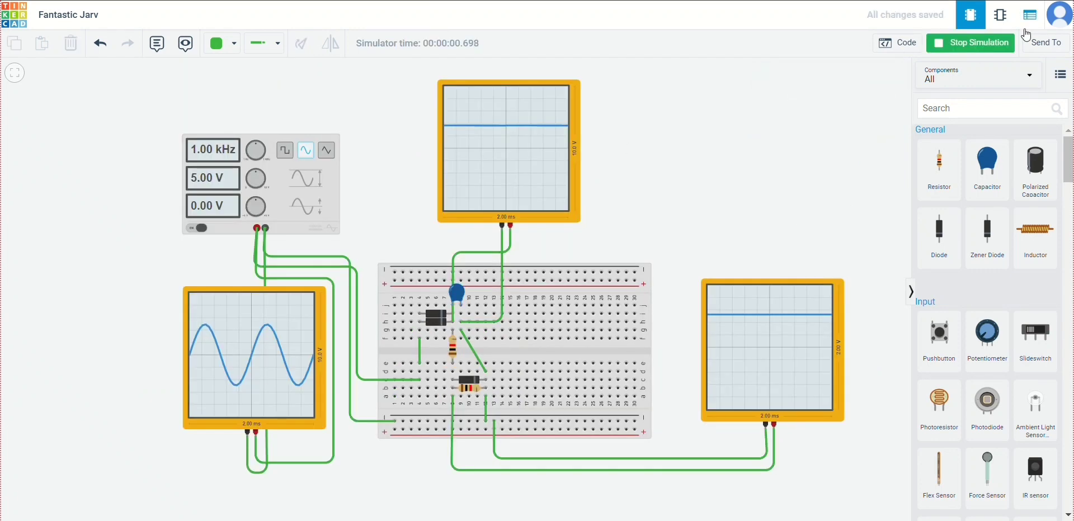
pyautogui.click(982, 43)
pyautogui.click(983, 45)
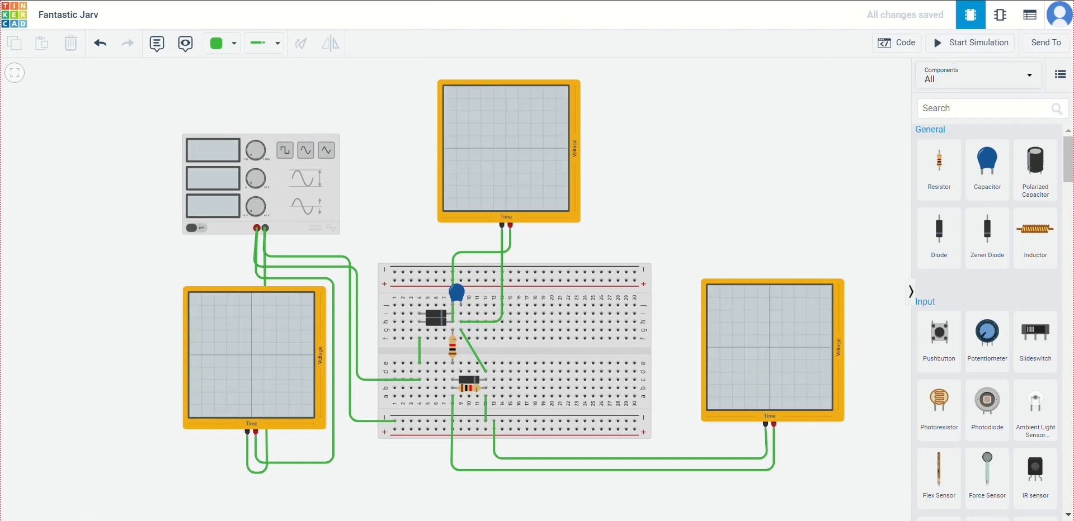
# Set the capacitor's capacitance to 1 µF.
pyautogui.click(457, 294)
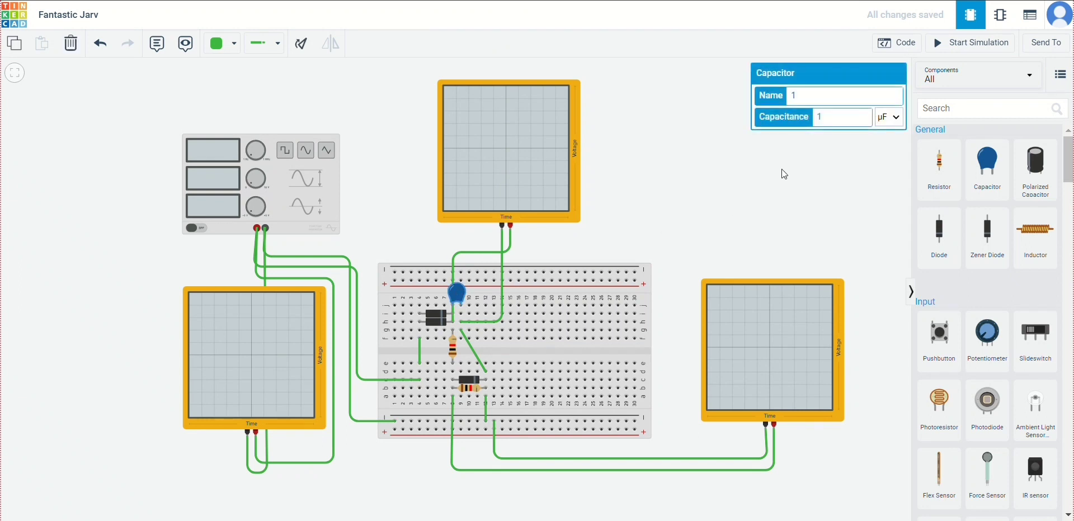
pyautogui.click(757, 152)
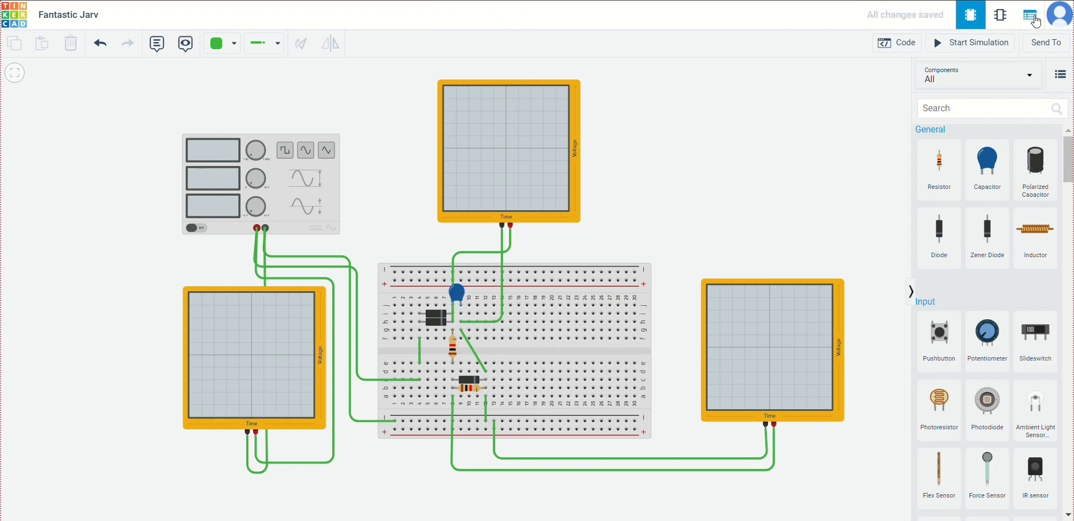
# Run the simulation again to view the oscilloscope traces, stop it, and hide the components library.
pyautogui.click(998, 45)
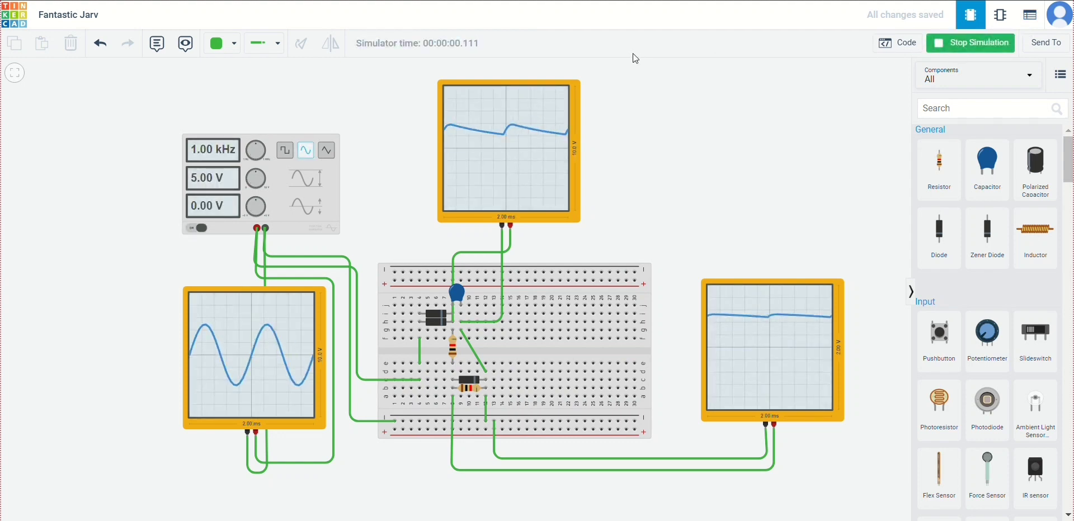
pyautogui.click(975, 45)
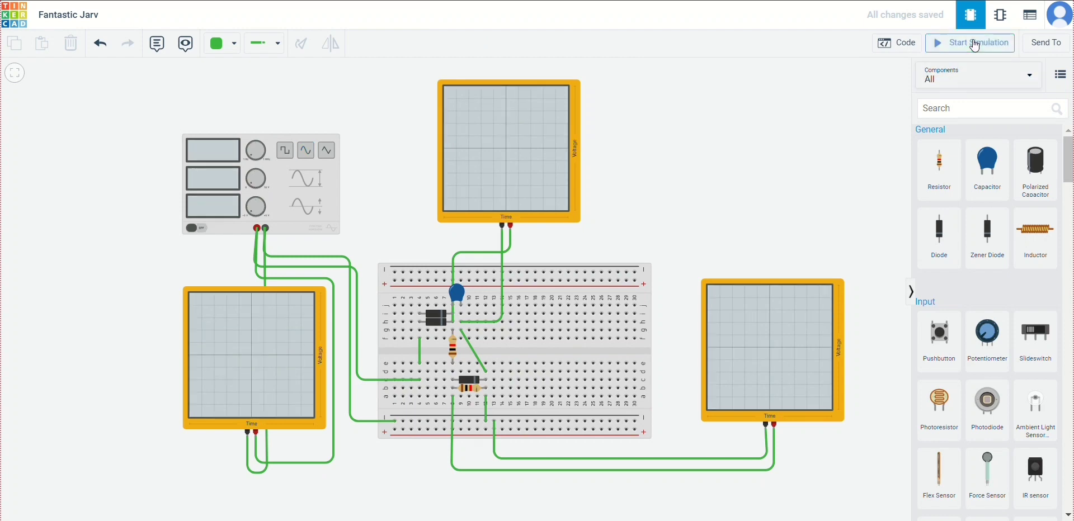
pyautogui.click(910, 292)
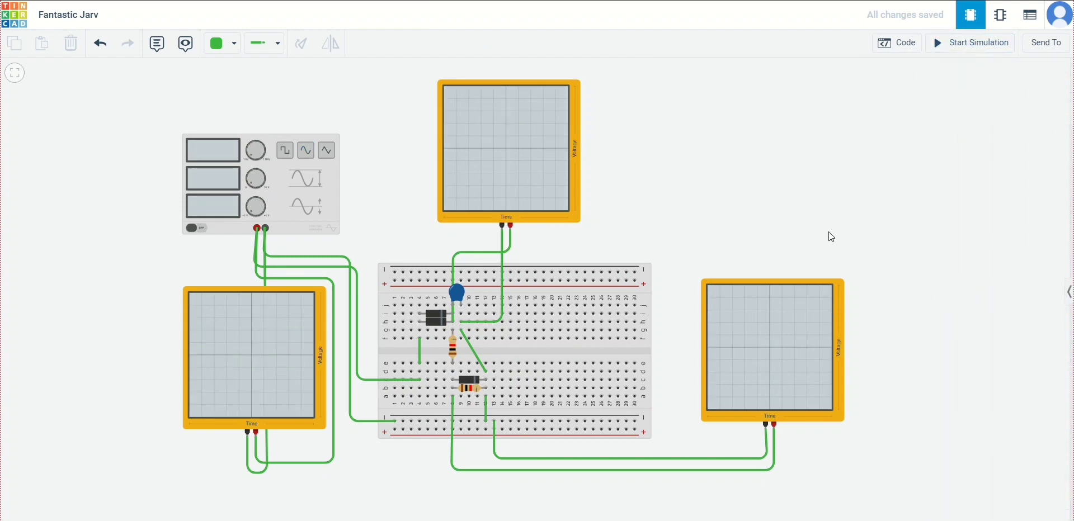